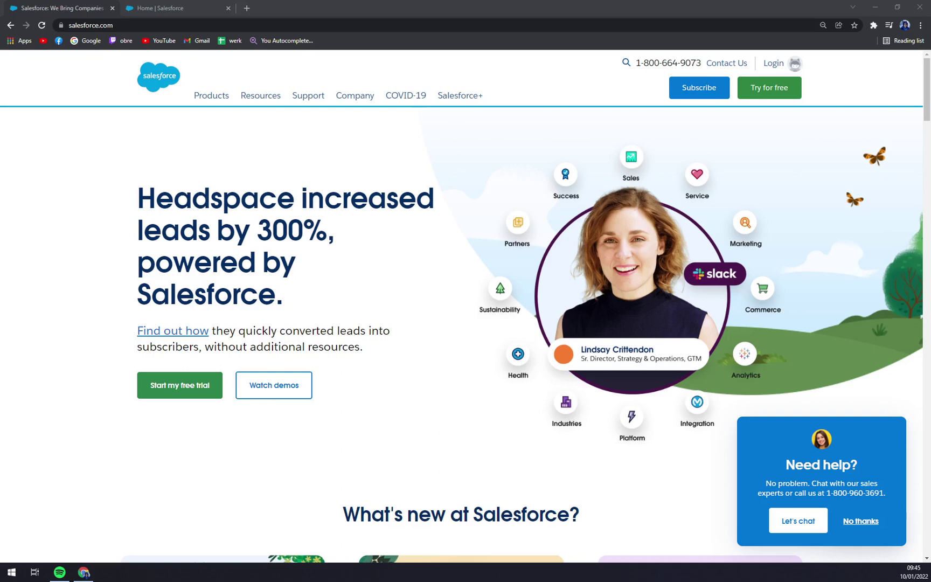
# - Decline the sales chat offer, view the all-products page, and return to the salesforce.com home page
pyautogui.click(214, 121)
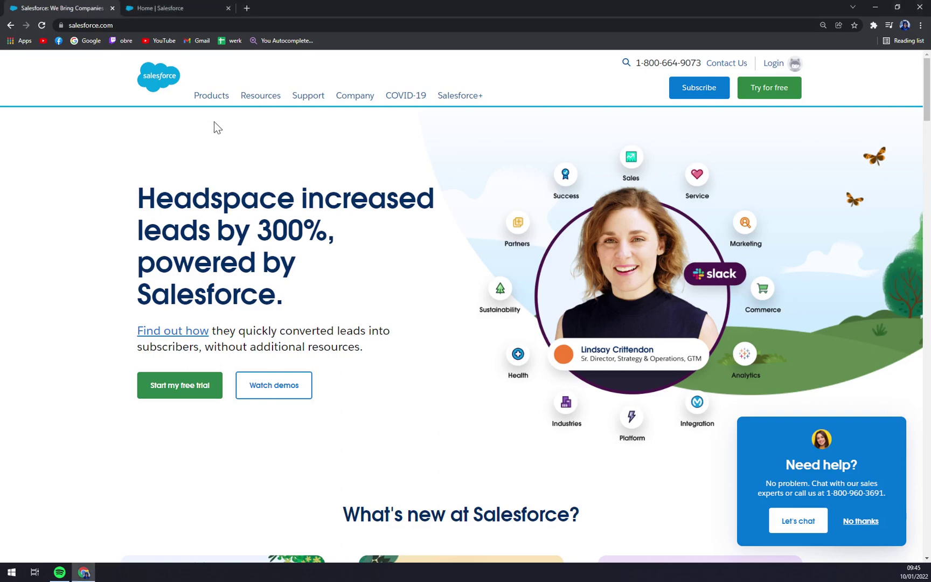
pyautogui.click(860, 522)
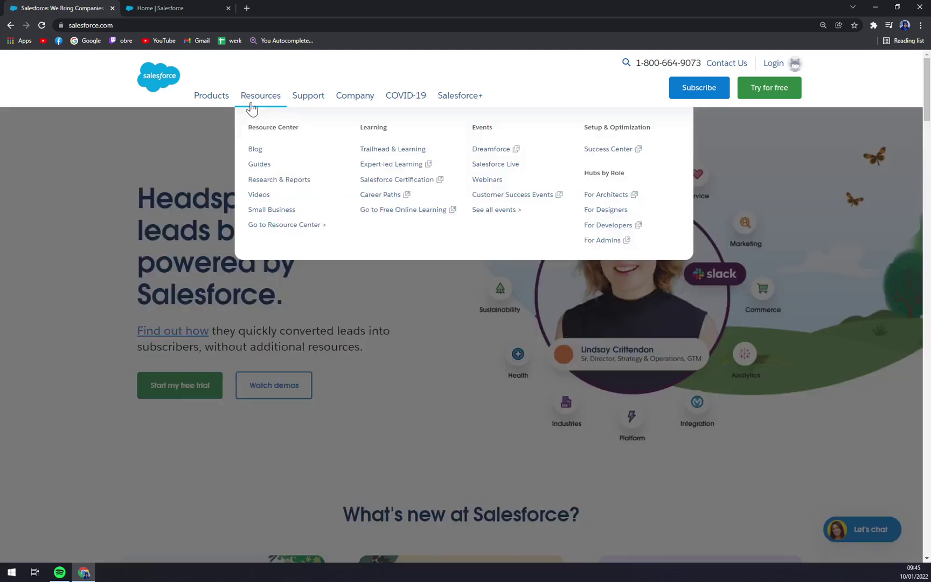
pyautogui.moveTo(215, 98)
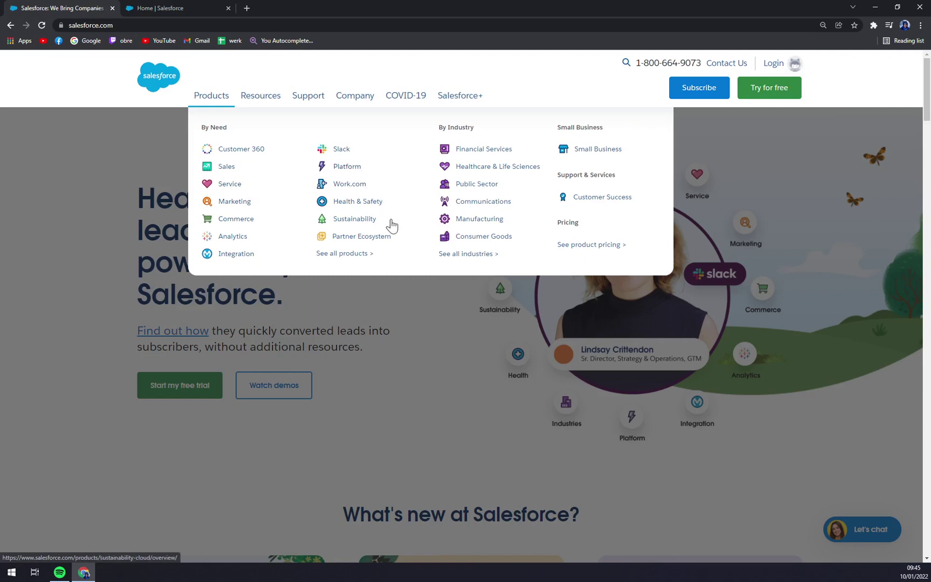
pyautogui.click(337, 262)
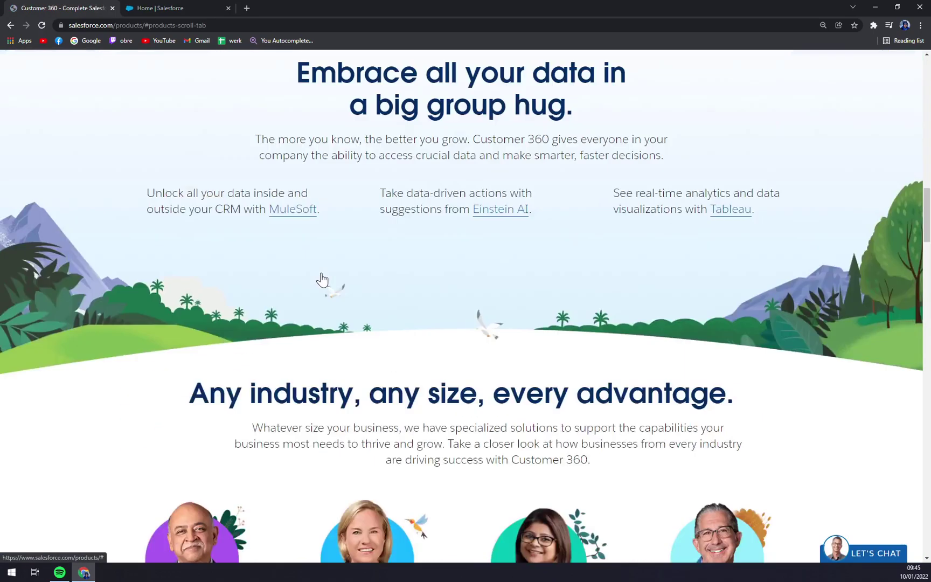
pyautogui.scroll(10, 323, 279)
pyautogui.hotkey('alt', 'Left')
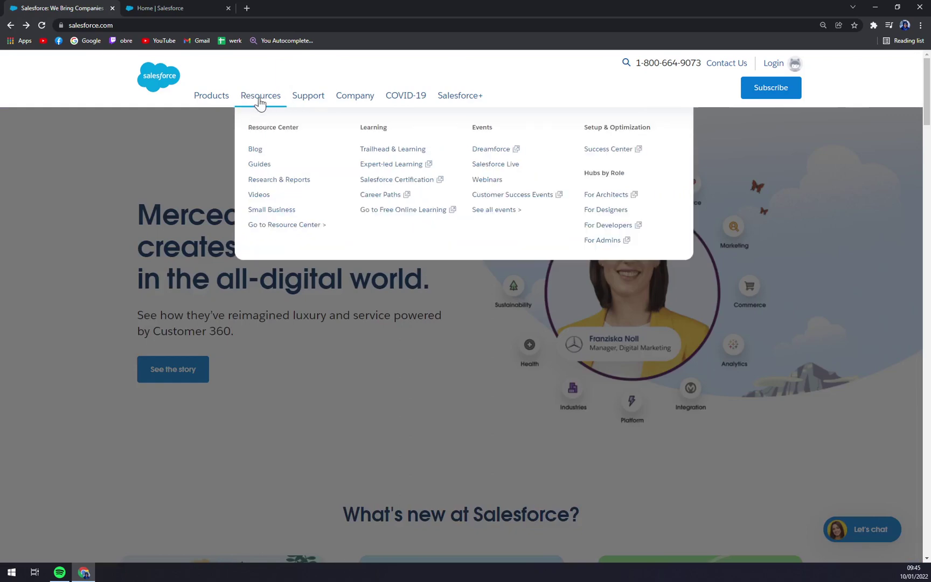
pyautogui.moveTo(398, 103)
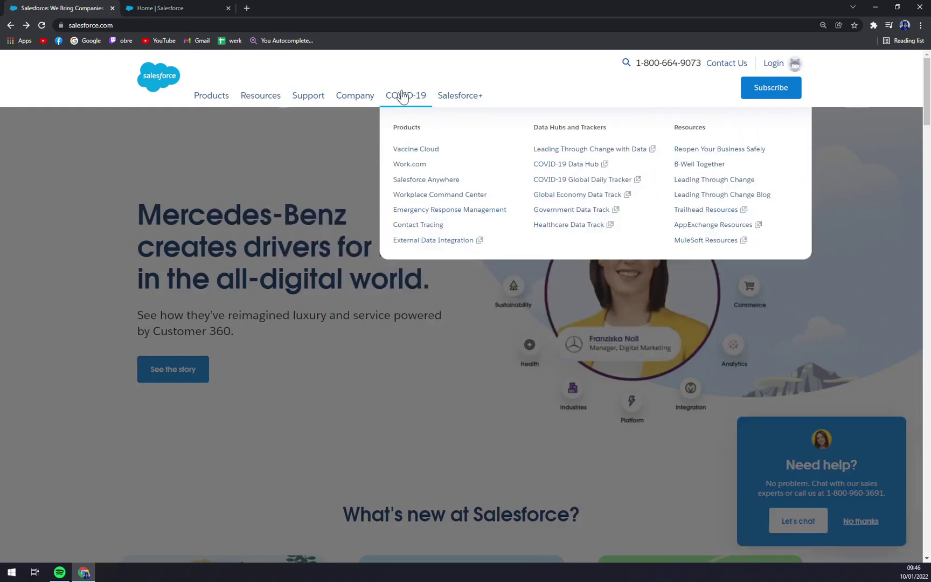
pyautogui.moveTo(455, 104)
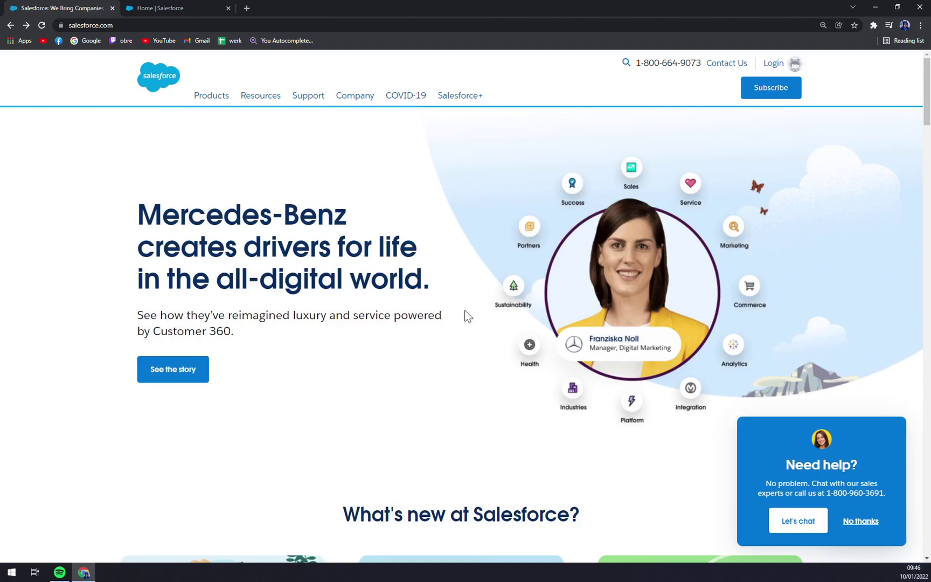
pyautogui.click(153, 8)
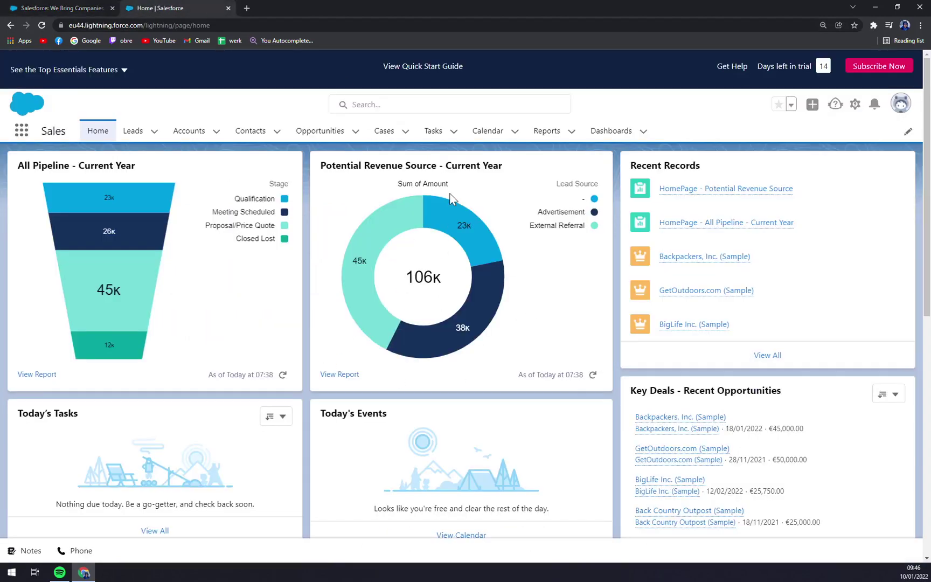
pyautogui.scroll(-6, 519, 257)
pyautogui.scroll(-3, 517, 260)
pyautogui.scroll(9, 508, 267)
pyautogui.moveTo(214, 89); pyautogui.dragTo(218, 92)
pyautogui.click(204, 94)
pyautogui.scroll(-7, 247, 105)
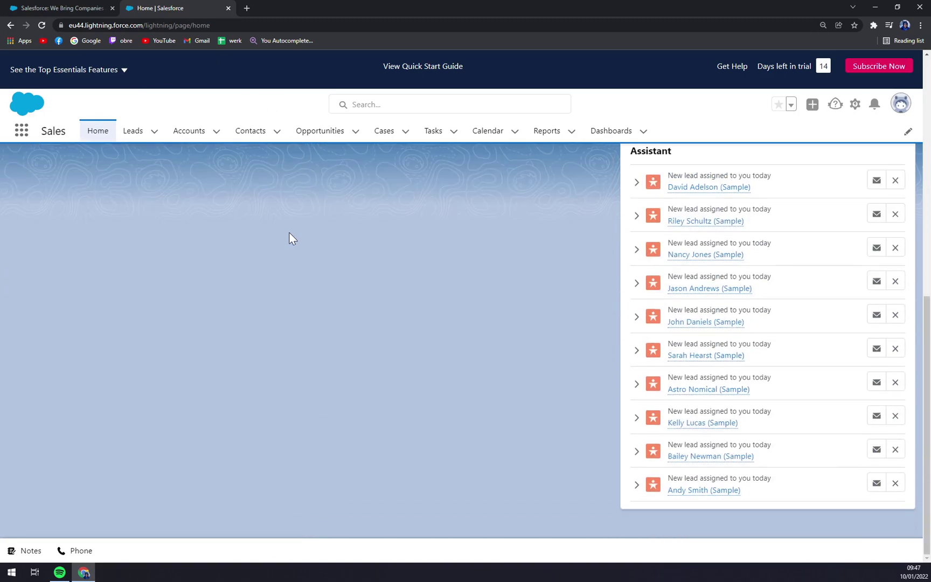
pyautogui.scroll(4, 318, 242)
pyautogui.scroll(3, 351, 253)
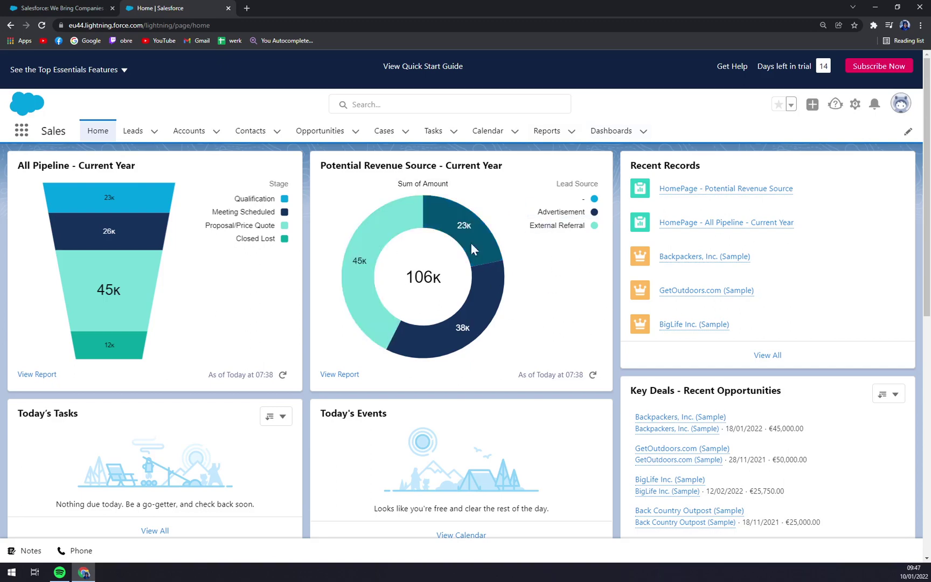
pyautogui.moveTo(514, 235)
pyautogui.scroll(-3, 515, 235)
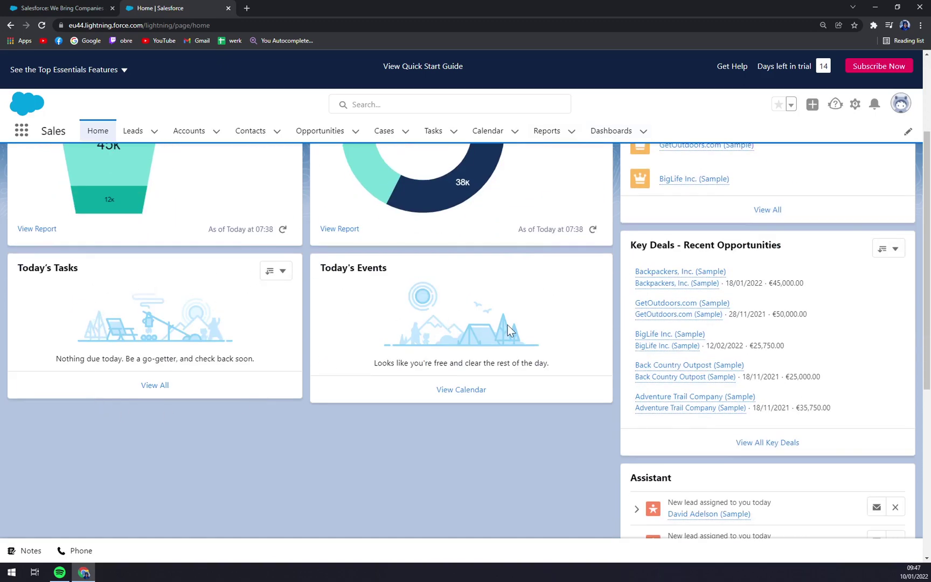
pyautogui.scroll(3, 510, 330)
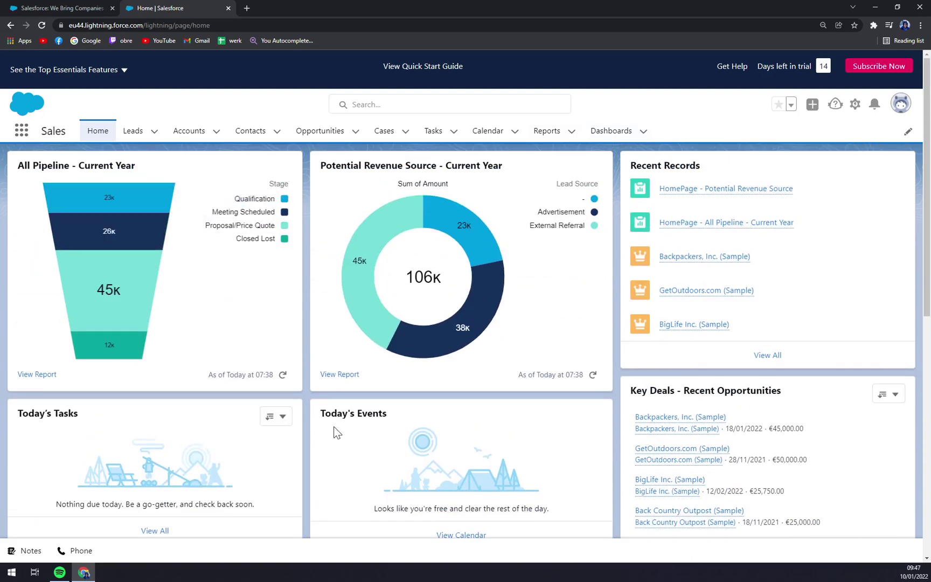
# - Cycle the tasks card filter through My Tasks, Today, All Overdue and Delegated Tasks
pyautogui.click(276, 417)
pyautogui.click(279, 416)
pyautogui.click(281, 416)
pyautogui.click(288, 466)
pyautogui.click(277, 418)
pyautogui.click(300, 443)
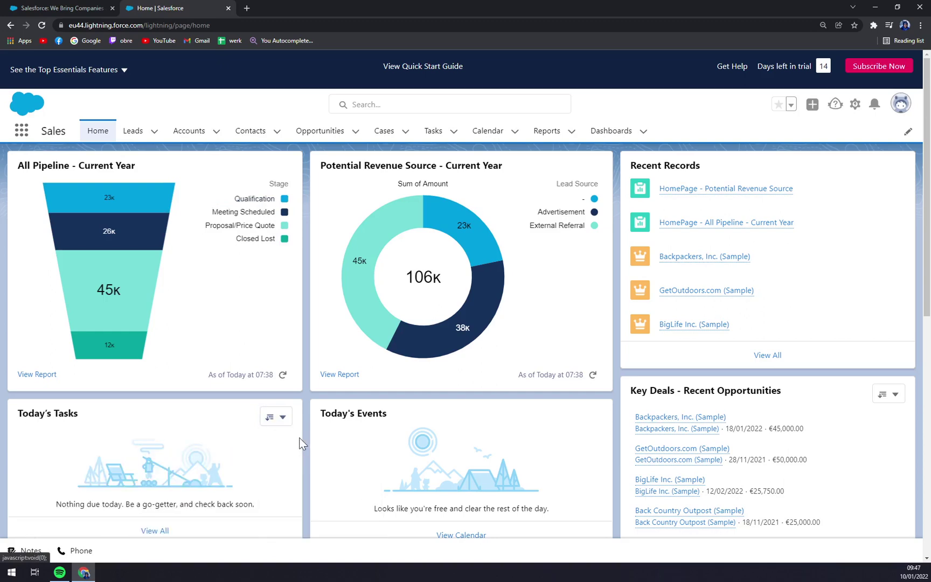
pyautogui.click(278, 417)
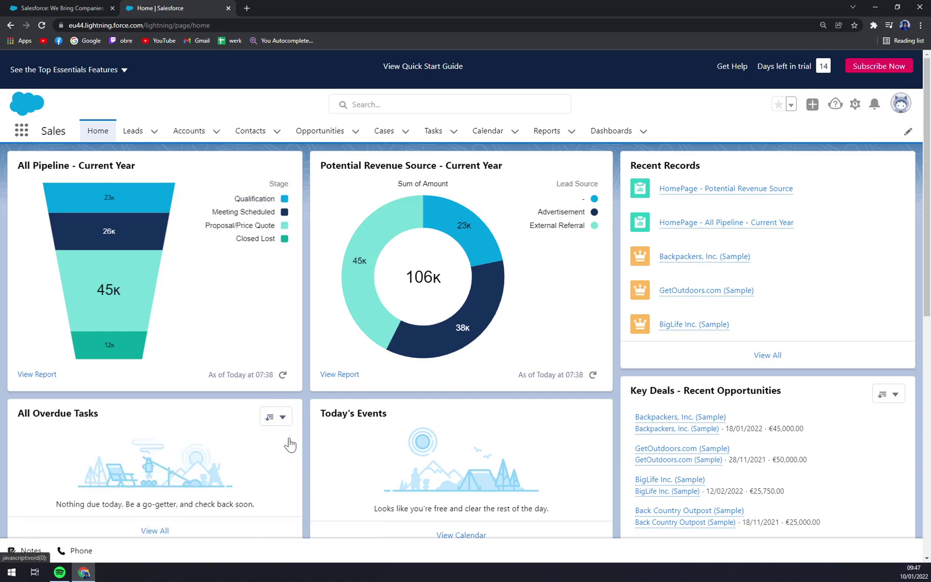
pyautogui.click(319, 484)
pyautogui.click(281, 418)
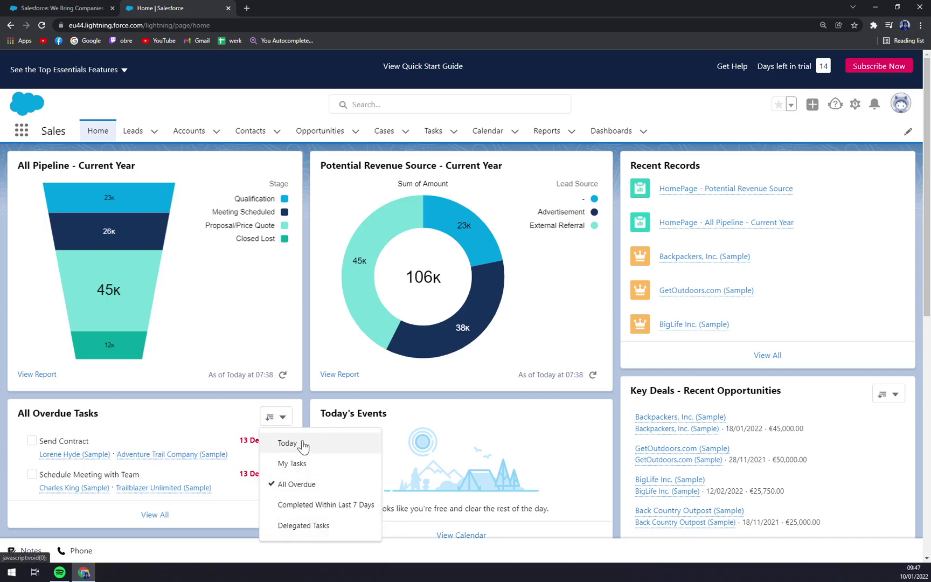
pyautogui.click(311, 524)
# - Set the tasks card back to Today's Tasks and open the calendar week of January 10–16, 2022
pyautogui.scroll(-2, 255, 415)
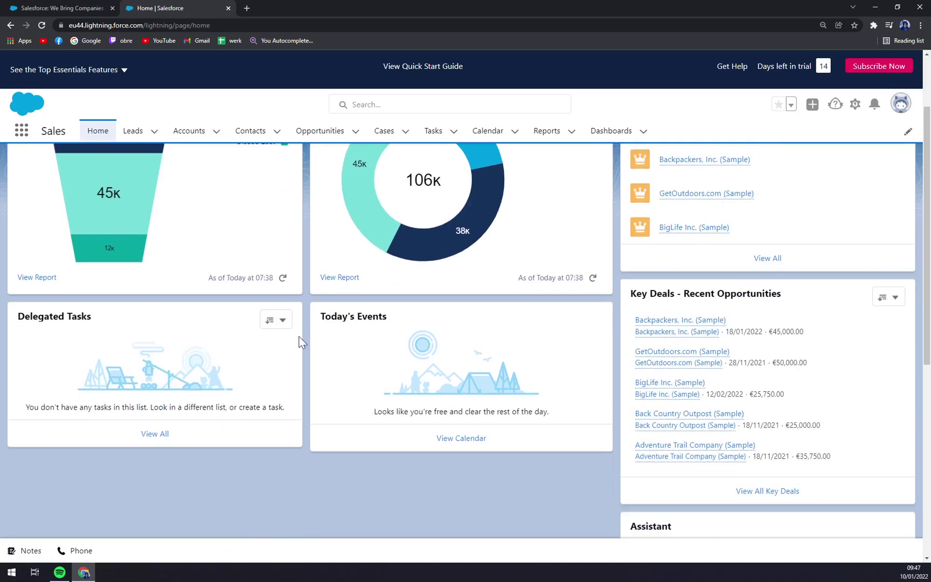
pyautogui.click(283, 321)
pyautogui.scroll(2, 269, 355)
pyautogui.click(297, 448)
pyautogui.scroll(-4, 456, 414)
pyautogui.click(453, 343)
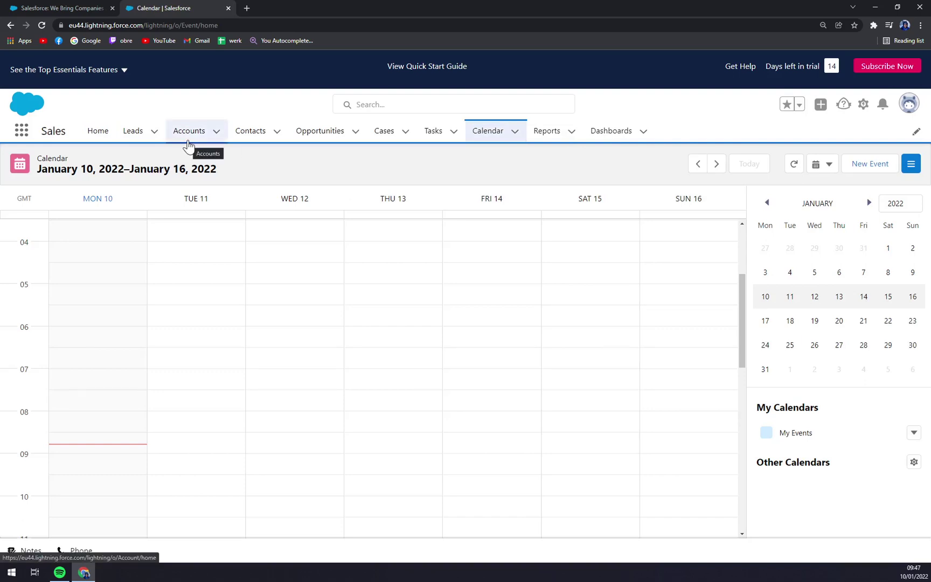
# - Return to the Home dashboard, then open the empty Recently Viewed Leads list
pyautogui.click(104, 135)
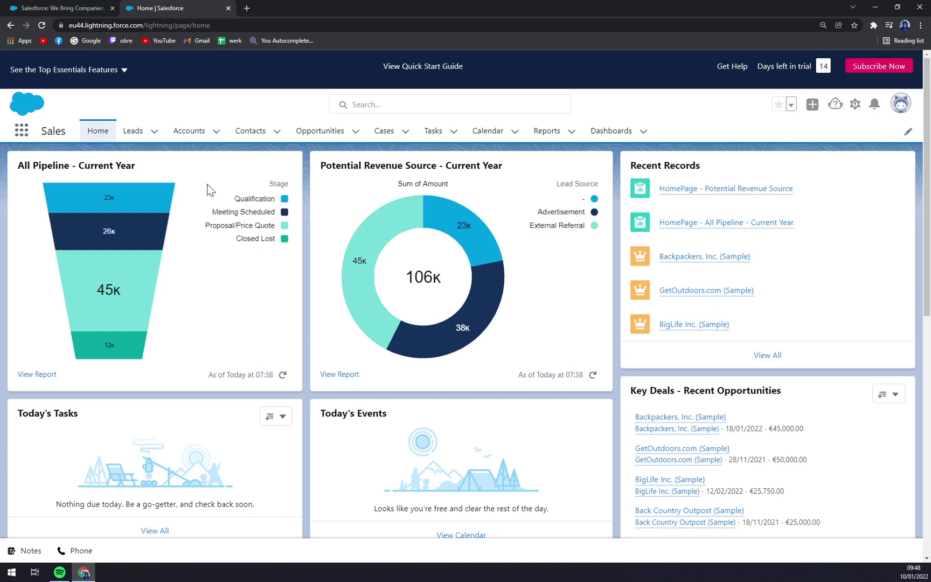
pyautogui.click(130, 132)
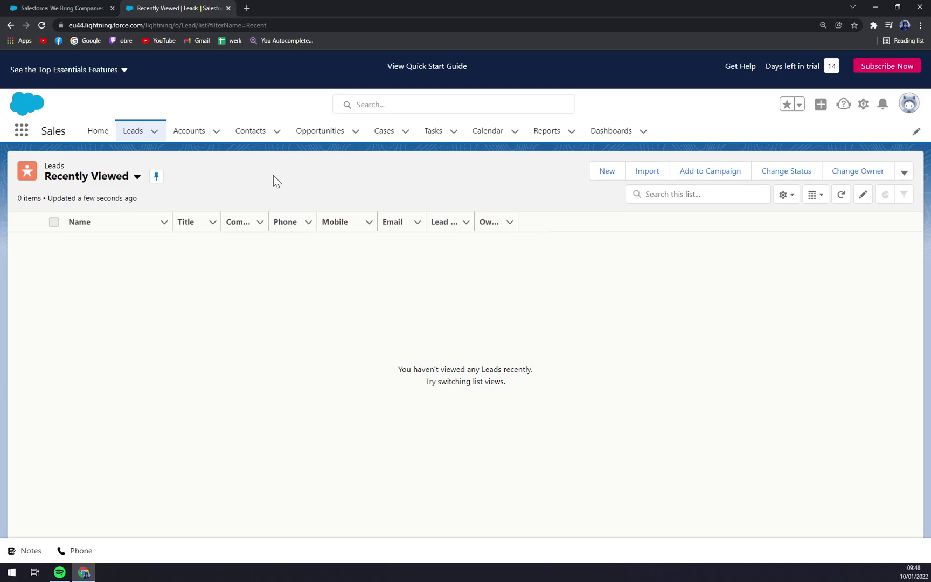
# - View the Accounts list and New Account form, close it unsaved, then open Contacts
pyautogui.click(187, 138)
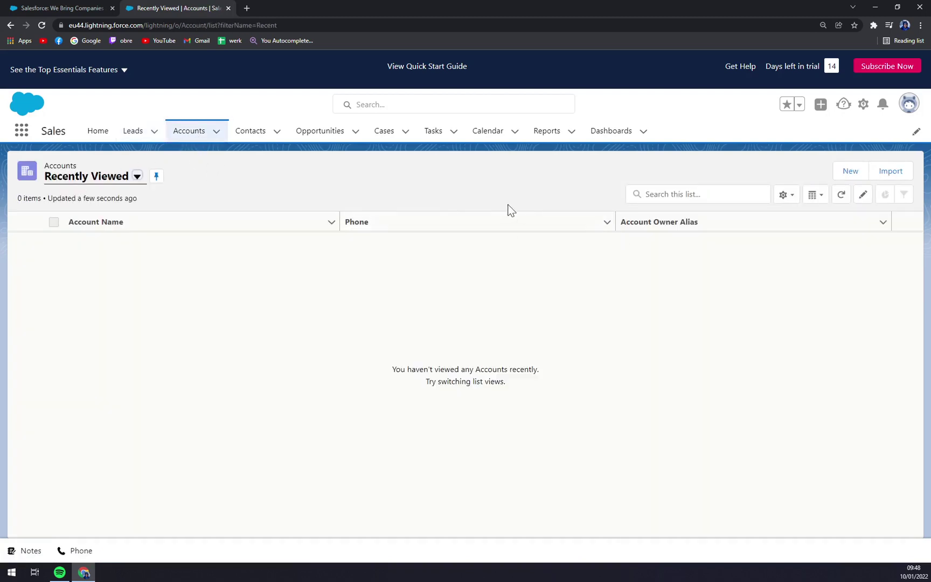
pyautogui.click(850, 172)
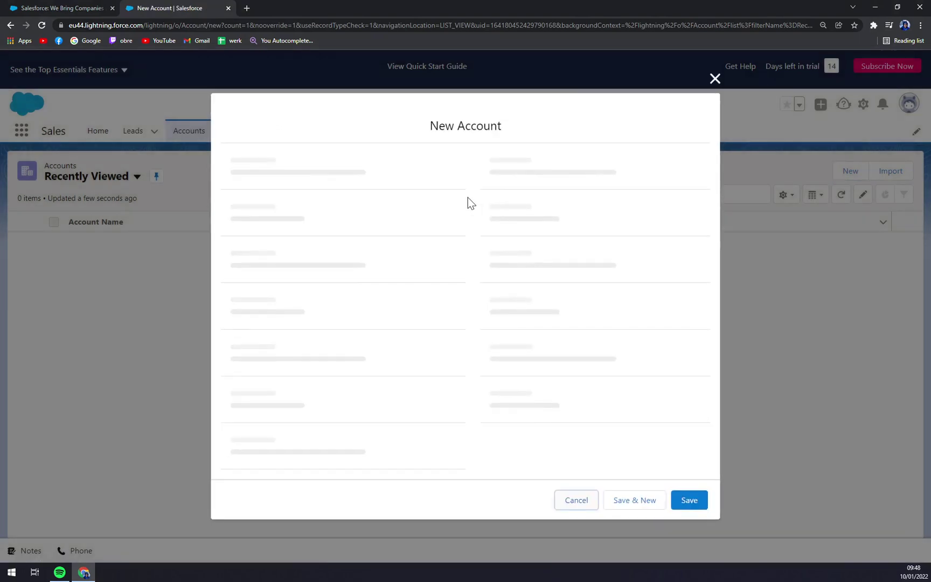
pyautogui.scroll(-3, 245, 151)
pyautogui.scroll(3, 245, 151)
pyautogui.click(714, 65)
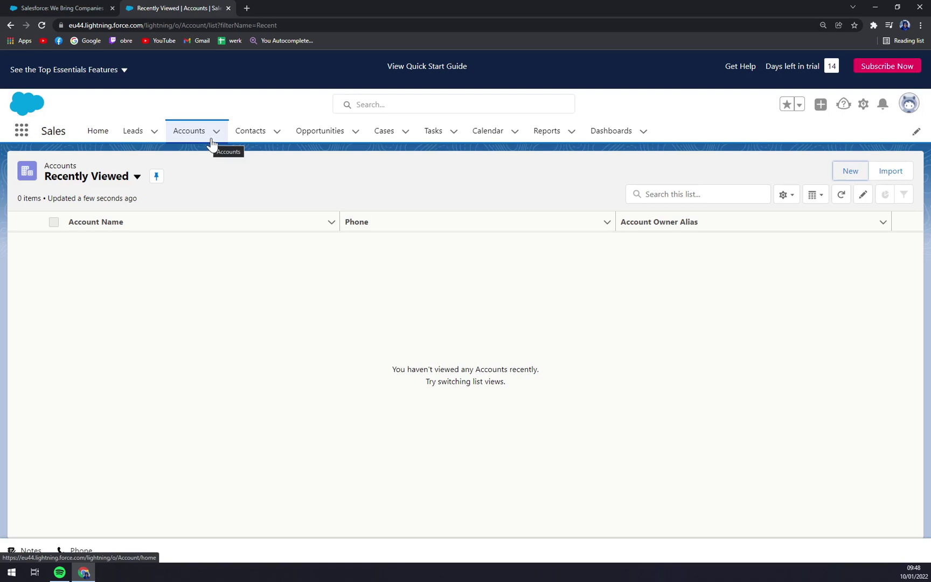
pyautogui.click(260, 136)
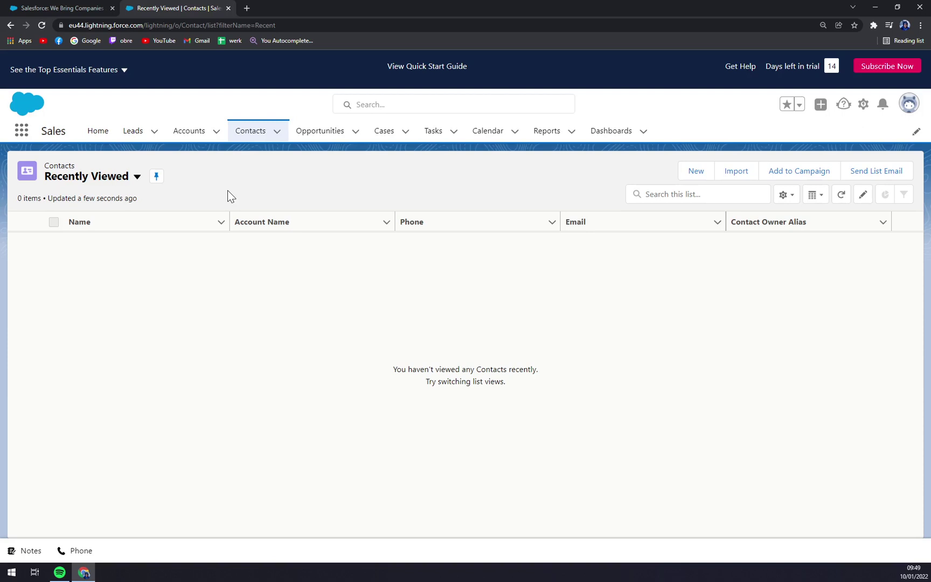
# - Open the Opportunities Recently Viewed list showing the 5 sample deals
pyautogui.click(300, 136)
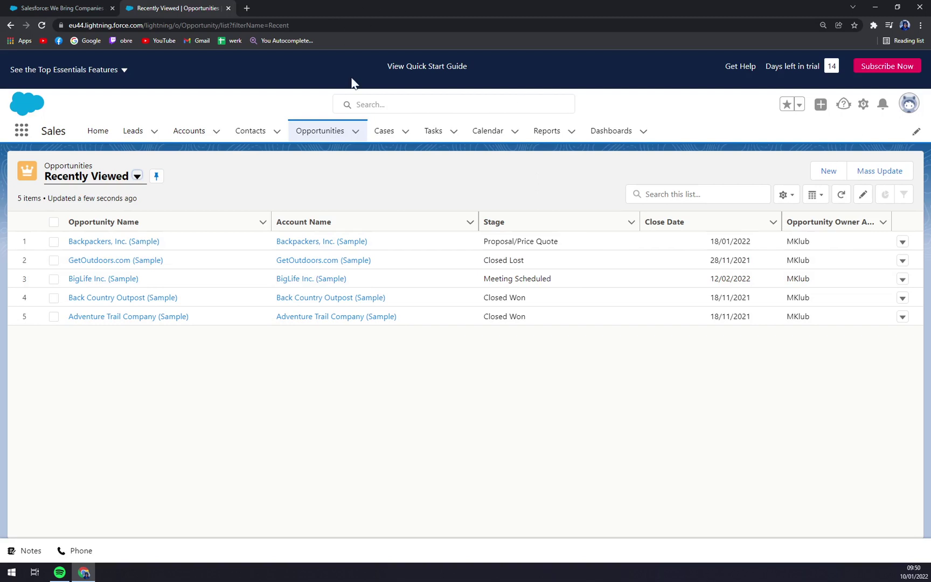
# - Look through the Backpackers, Inc. (Sample) opportunity, then return to the opportunities list
pyautogui.click(137, 259)
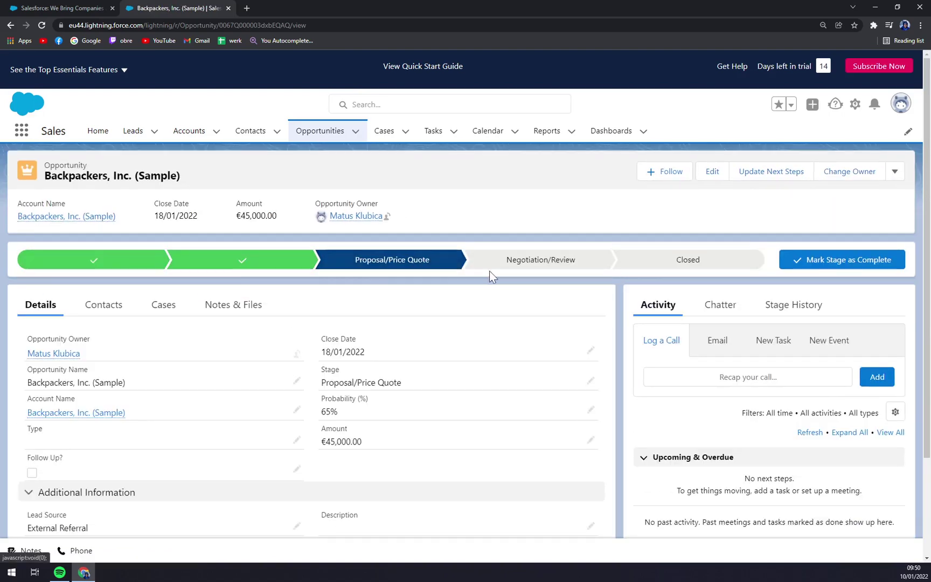
pyautogui.scroll(-1, 550, 272)
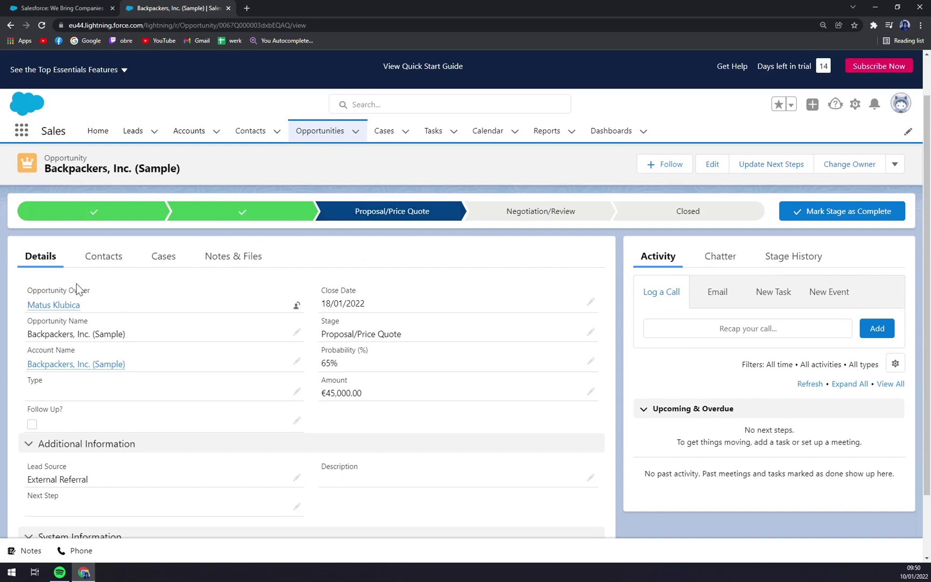
pyautogui.scroll(-1, 99, 331)
pyautogui.scroll(-1, 100, 331)
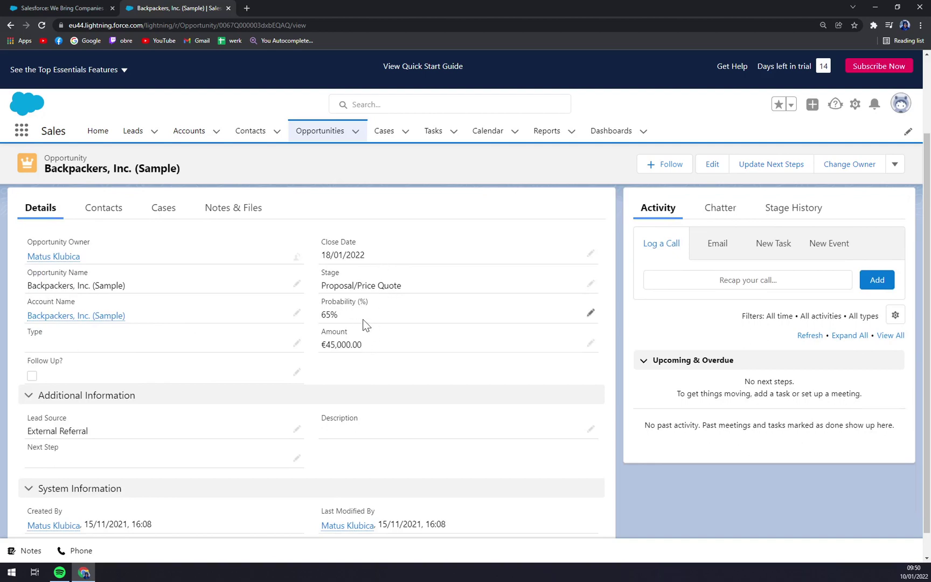
pyautogui.scroll(-1, 340, 318)
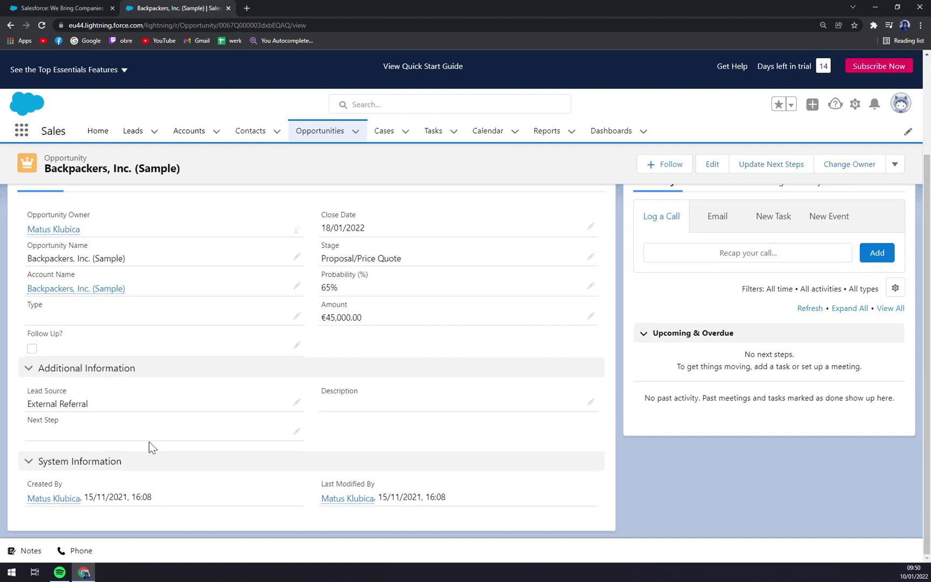
pyautogui.scroll(3, 162, 445)
pyautogui.click(319, 134)
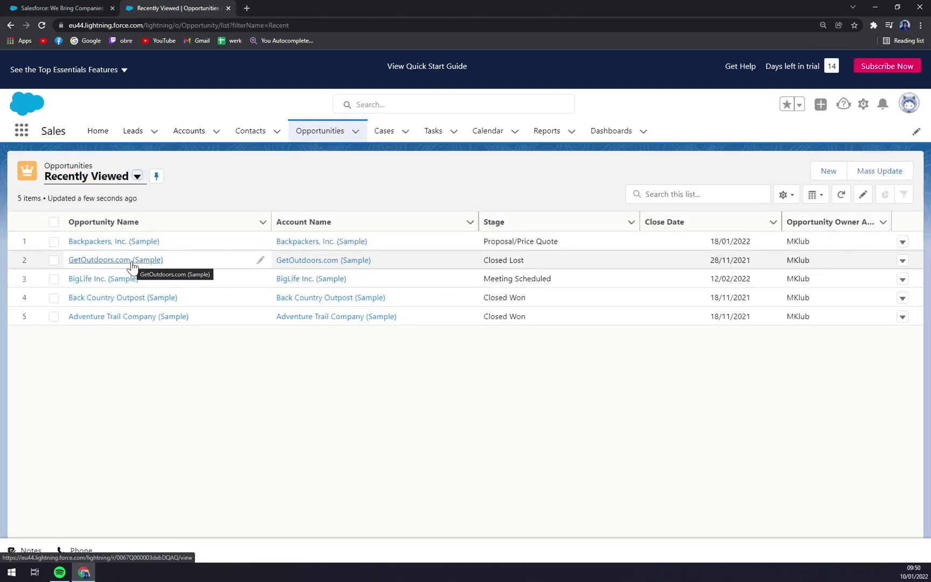
# - Open GetOutdoors.com (Sample) and preview its Proposal/Price Quote and Negotiation/Review stages
pyautogui.click(131, 262)
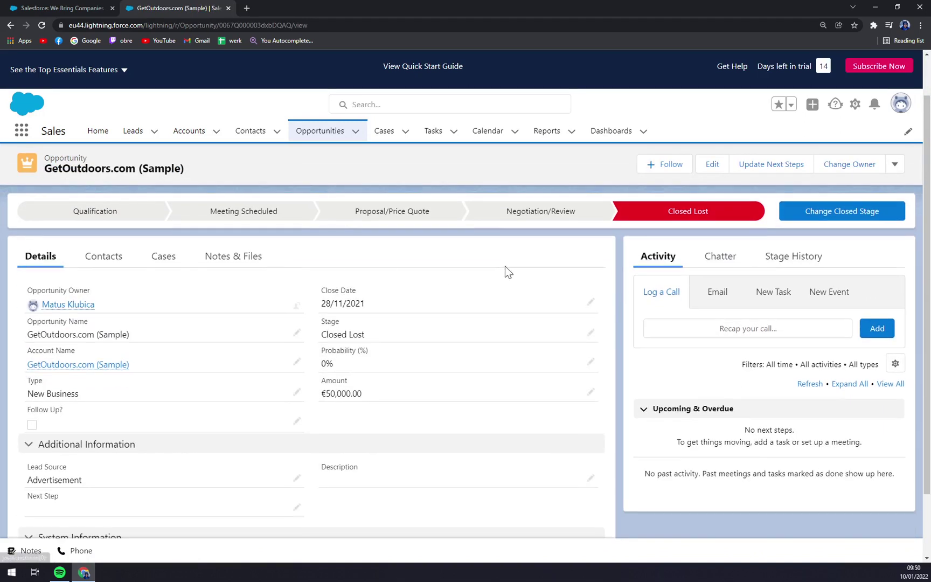
pyautogui.click(416, 222)
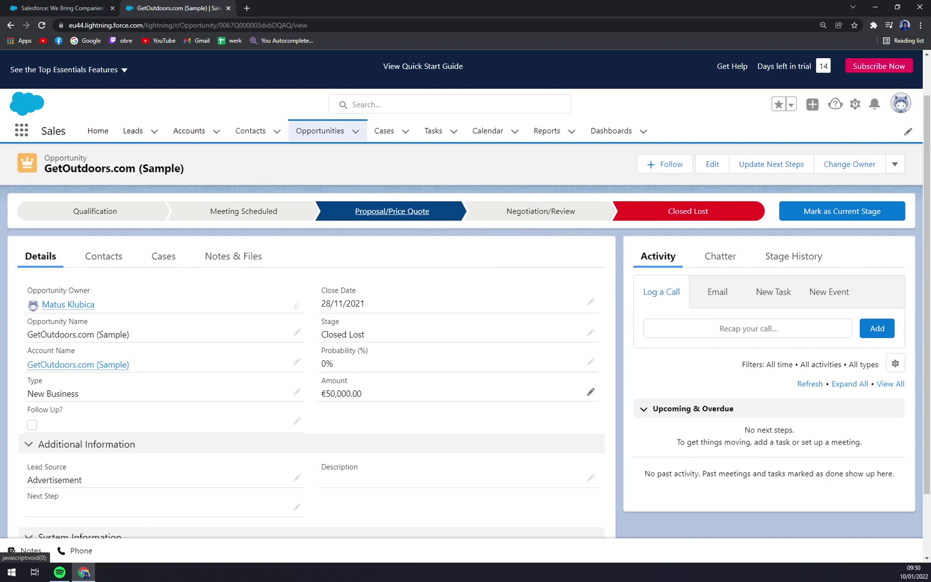
pyautogui.moveTo(322, 394); pyautogui.dragTo(362, 394)
pyautogui.click(395, 397)
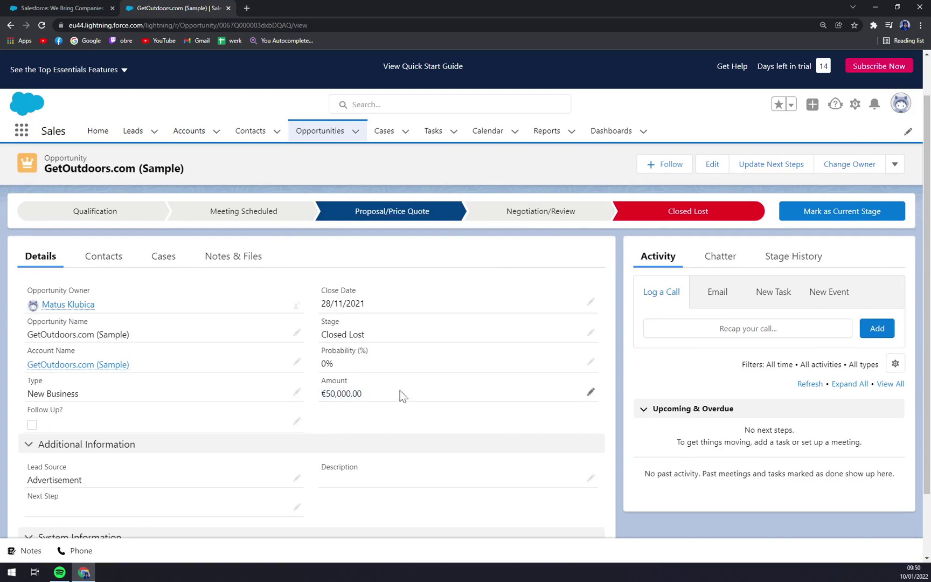
pyautogui.click(604, 211)
pyautogui.scroll(-2, 372, 387)
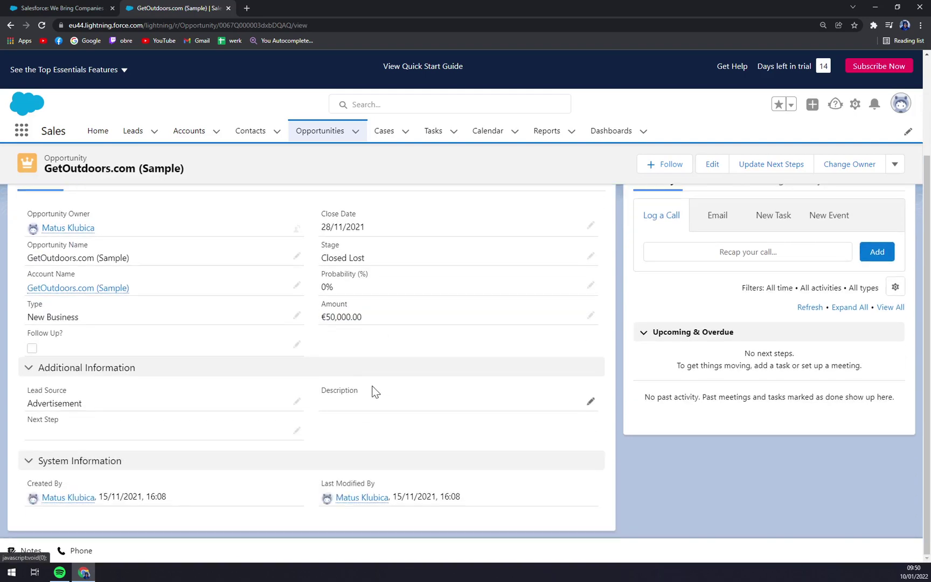
pyautogui.scroll(2, 376, 392)
pyautogui.click(655, 264)
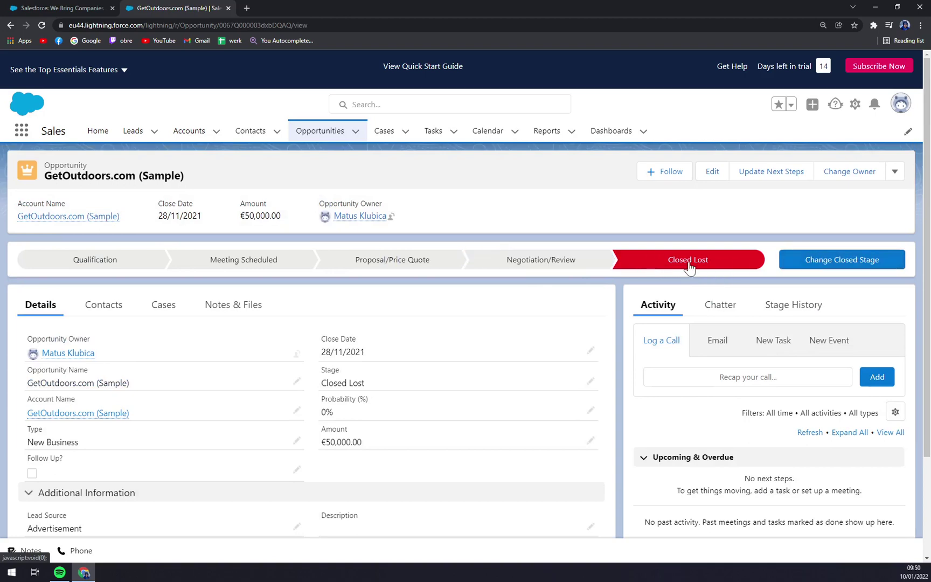
# - Change the opportunity's closed stage from Closed Lost to Closed Won and save it
pyautogui.click(823, 260)
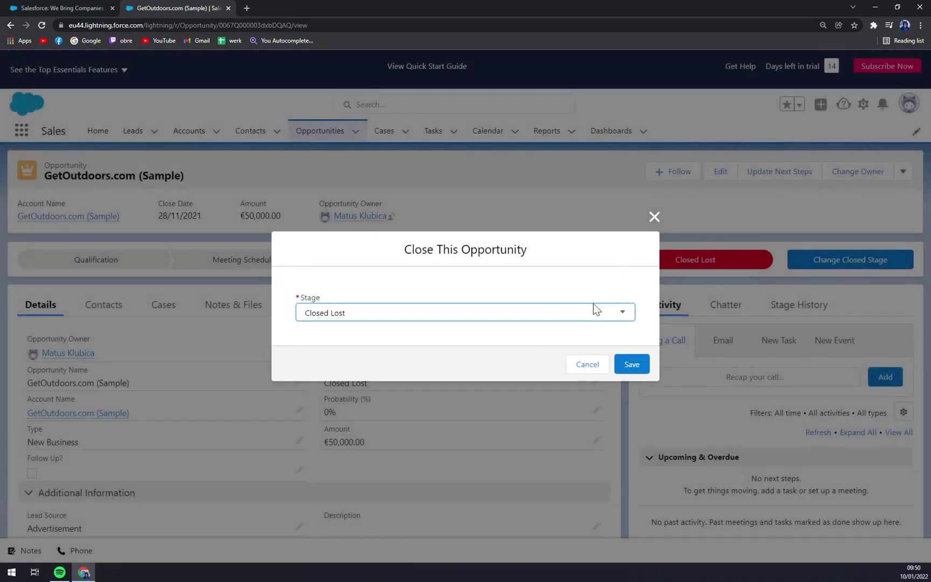
pyautogui.click(588, 314)
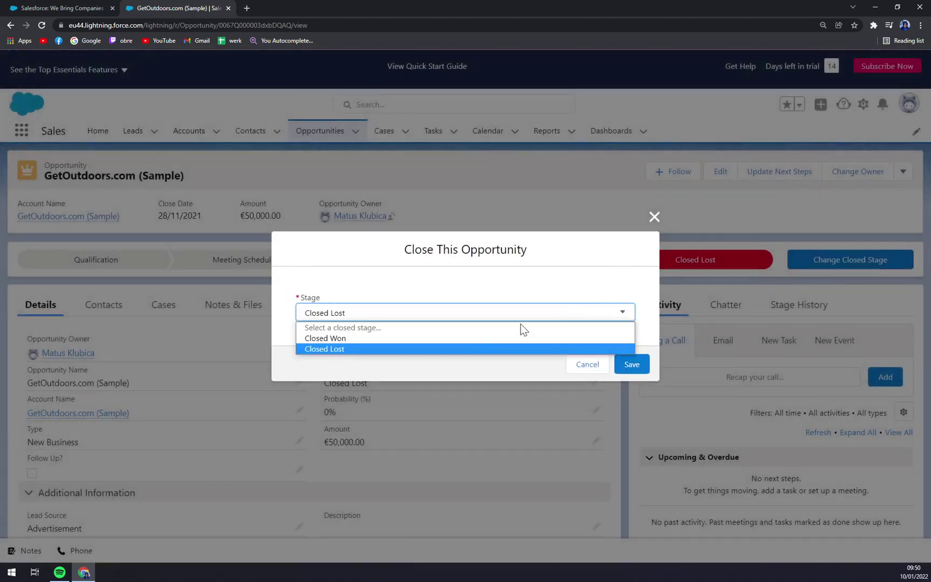
pyautogui.click(358, 338)
pyautogui.click(635, 363)
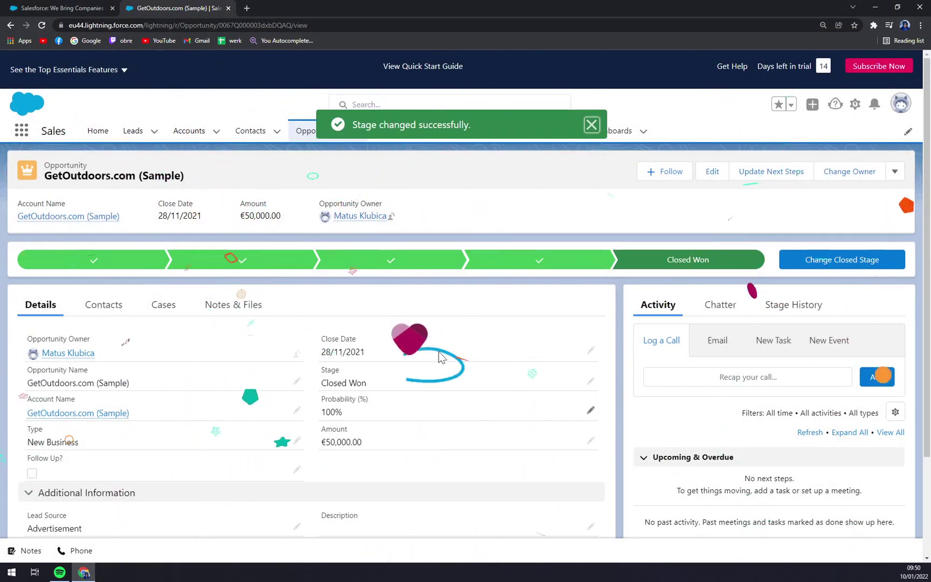
pyautogui.click(592, 125)
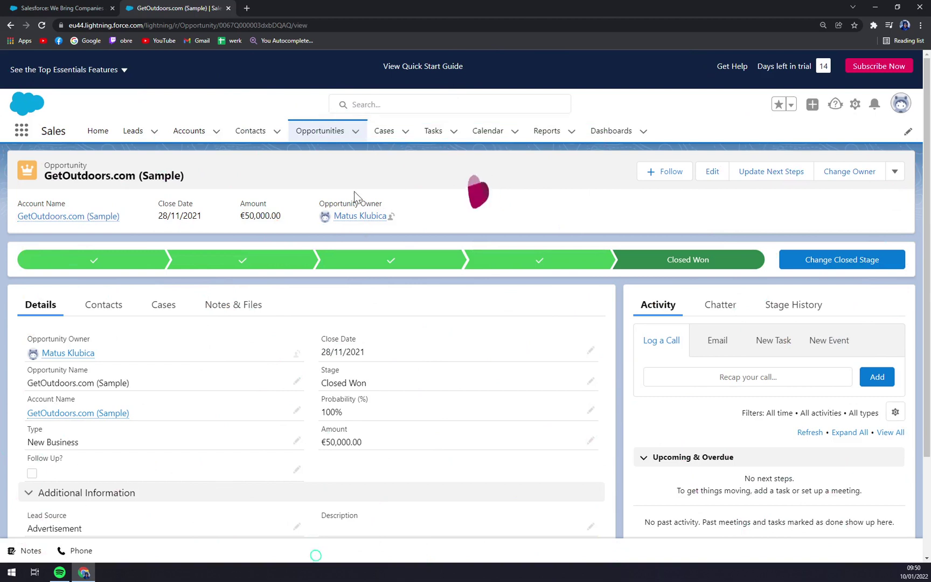
# - Pass through the empty Cases list to the Tasks page and dismiss its intro tip
pyautogui.click(384, 130)
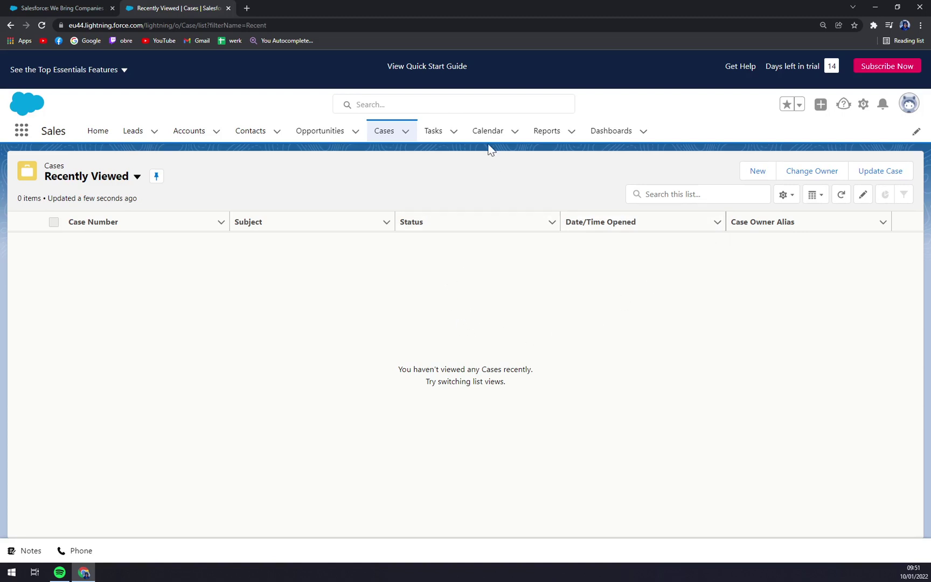
pyautogui.click(434, 131)
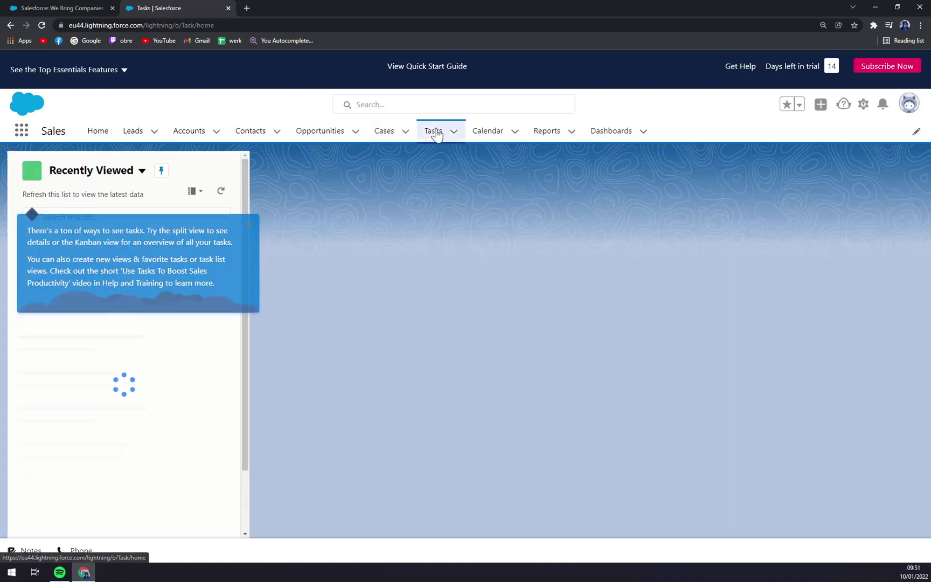
pyautogui.click(249, 223)
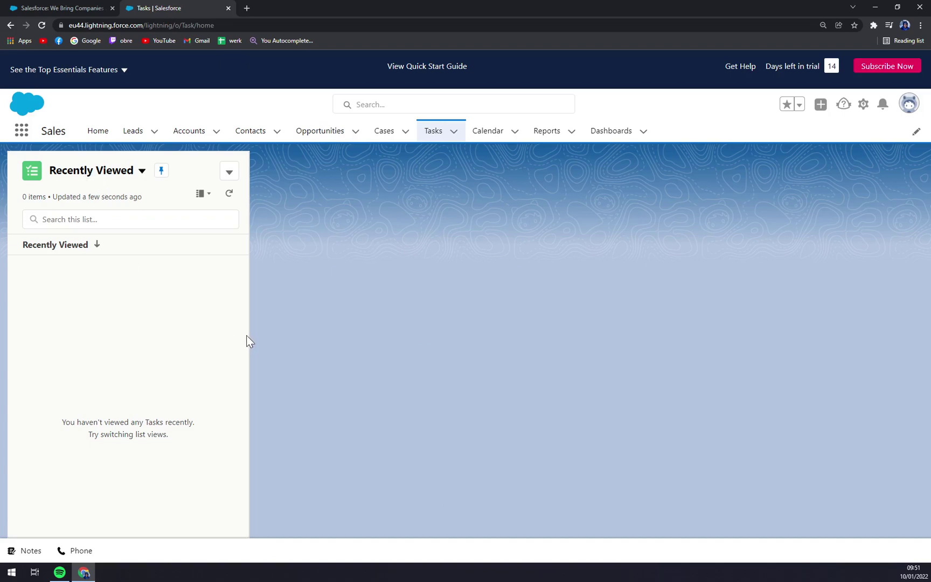
# - Start a new task with subject Call, keeping the current assignee
pyautogui.click(229, 171)
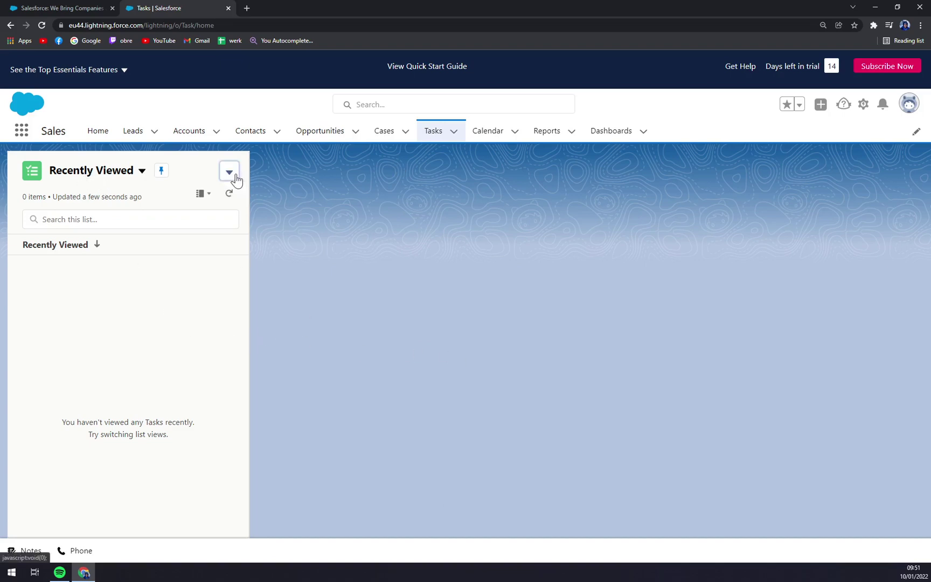
pyautogui.click(231, 205)
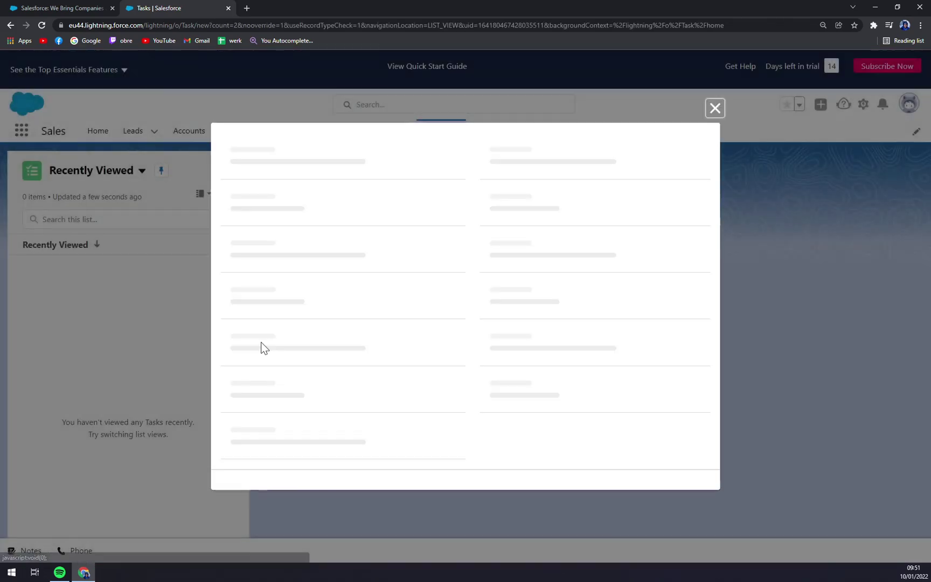
pyautogui.click(339, 177)
pyautogui.click(462, 231)
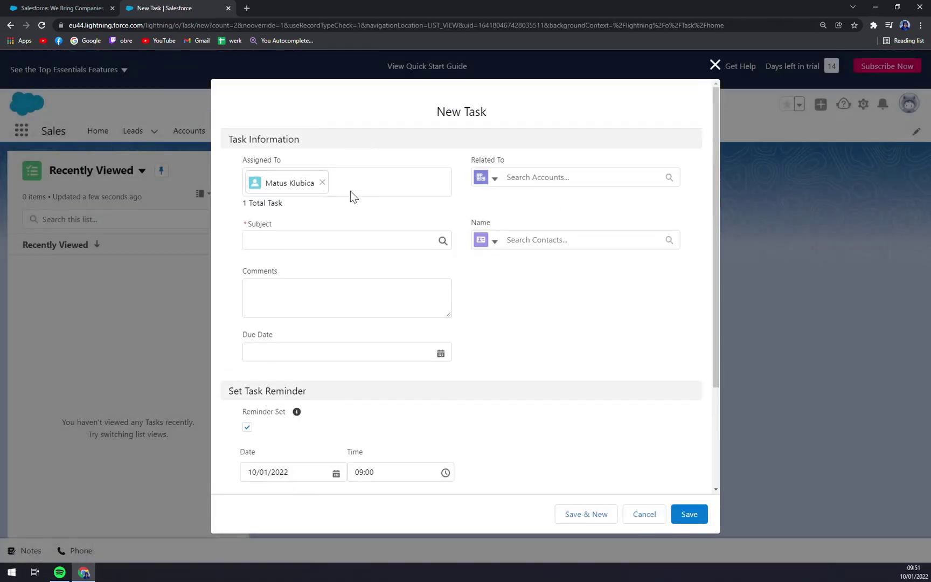
pyautogui.click(345, 240)
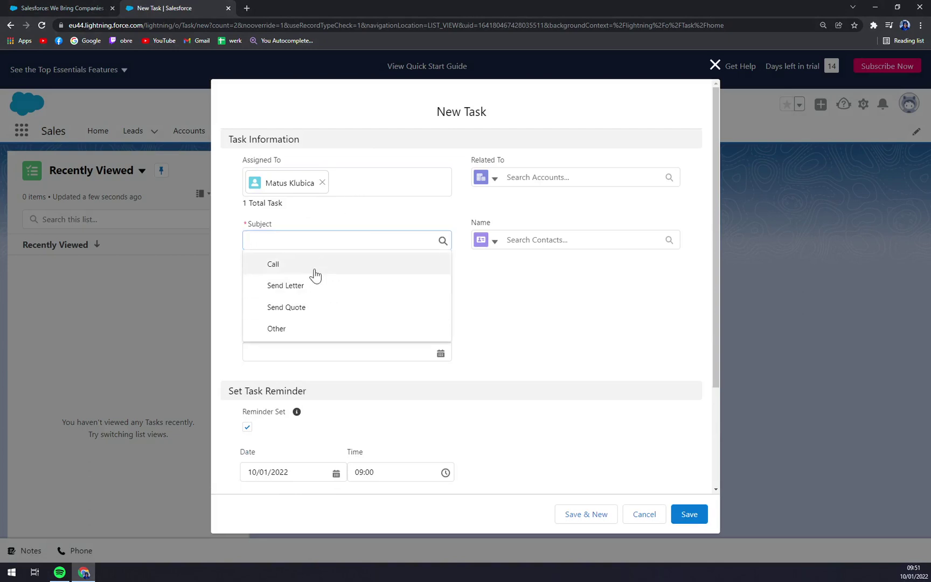
pyautogui.click(384, 265)
# - Leave account and contact unset, discard the task unsaved, and open the Calendar
pyautogui.click(534, 178)
pyautogui.click(571, 300)
pyautogui.click(533, 239)
pyautogui.click(529, 332)
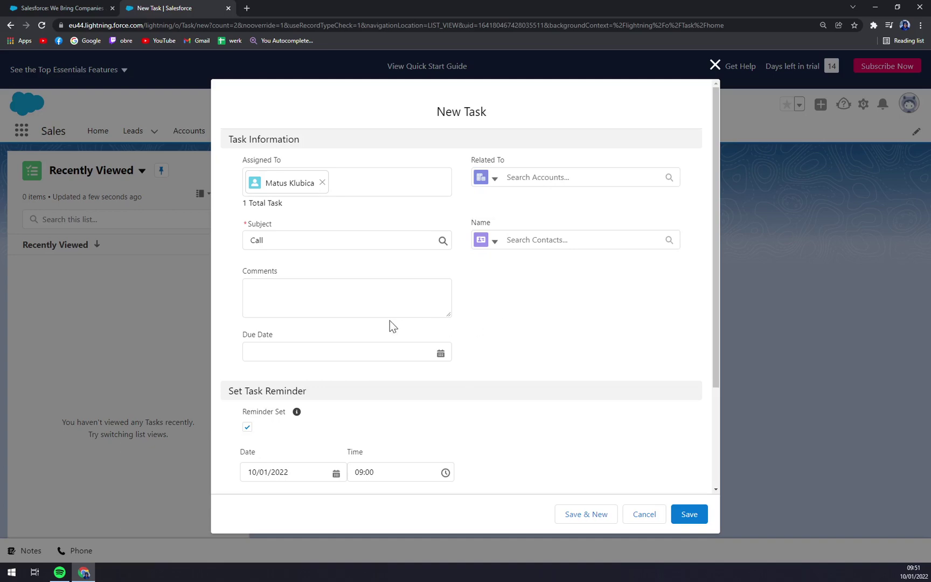
pyautogui.click(710, 70)
pyautogui.click(487, 143)
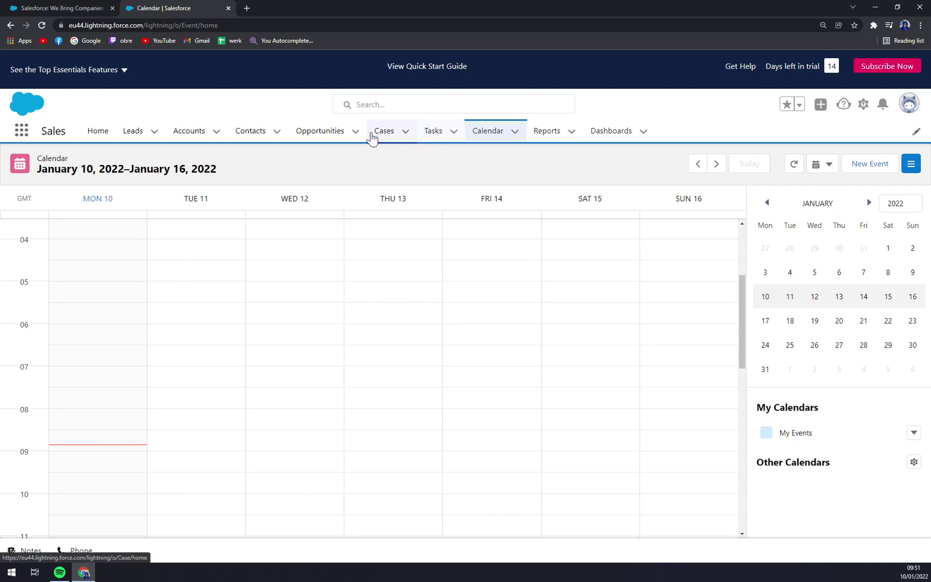
# - Stop at the Reports and empty Dashboards lists, then go back to the Sales home page
pyautogui.click(547, 132)
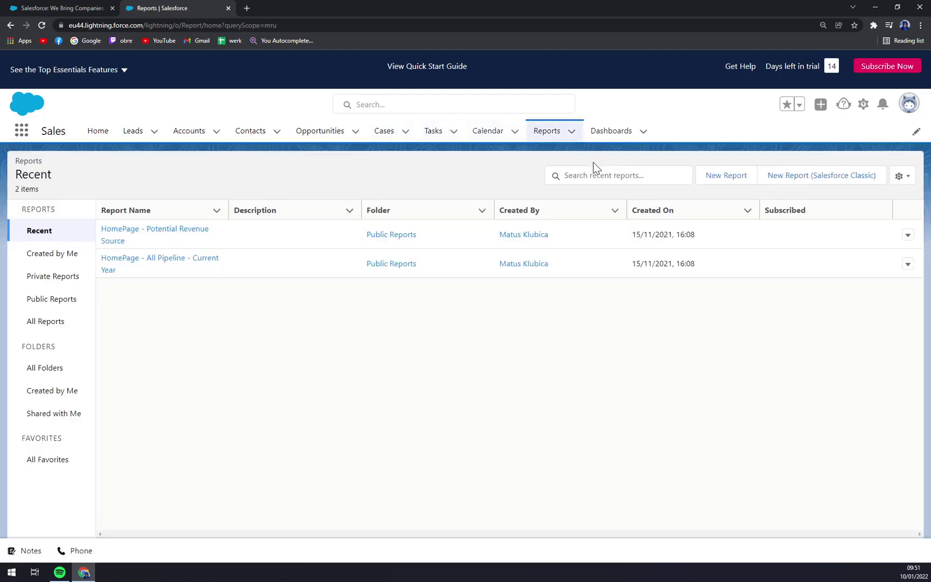
pyautogui.click(624, 135)
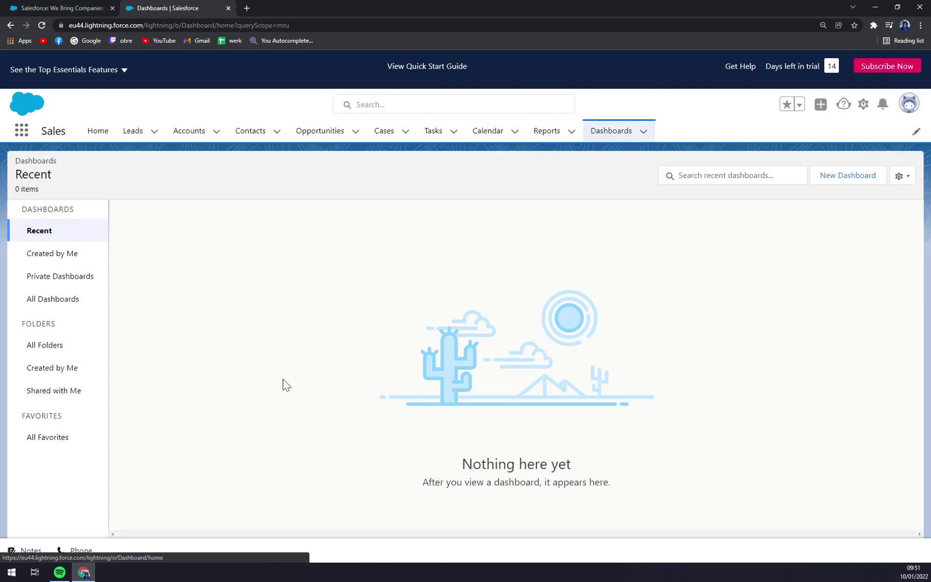
pyautogui.click(89, 131)
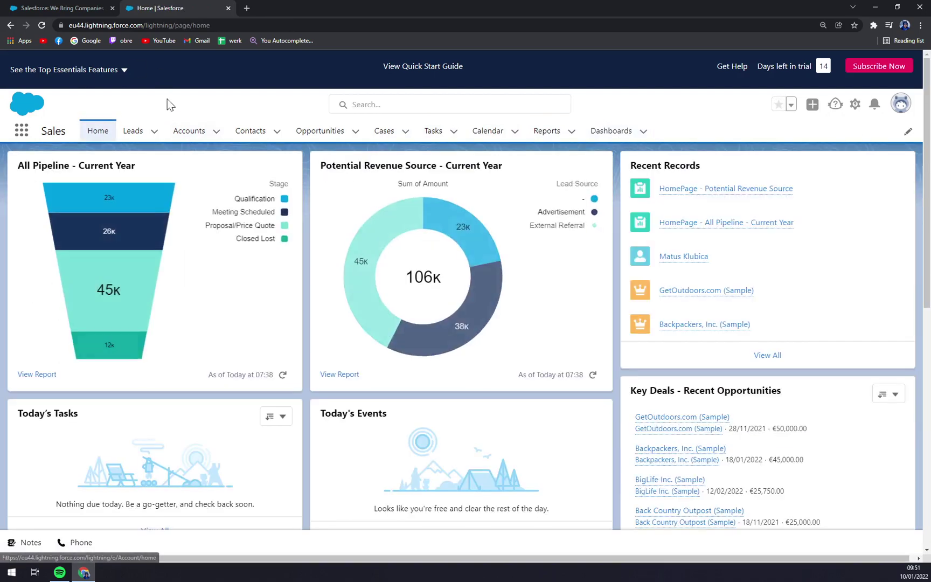
# - Open Setup in a new tab, close Go Mobile, and open Integrations > Data Import Wizard
pyautogui.click(856, 105)
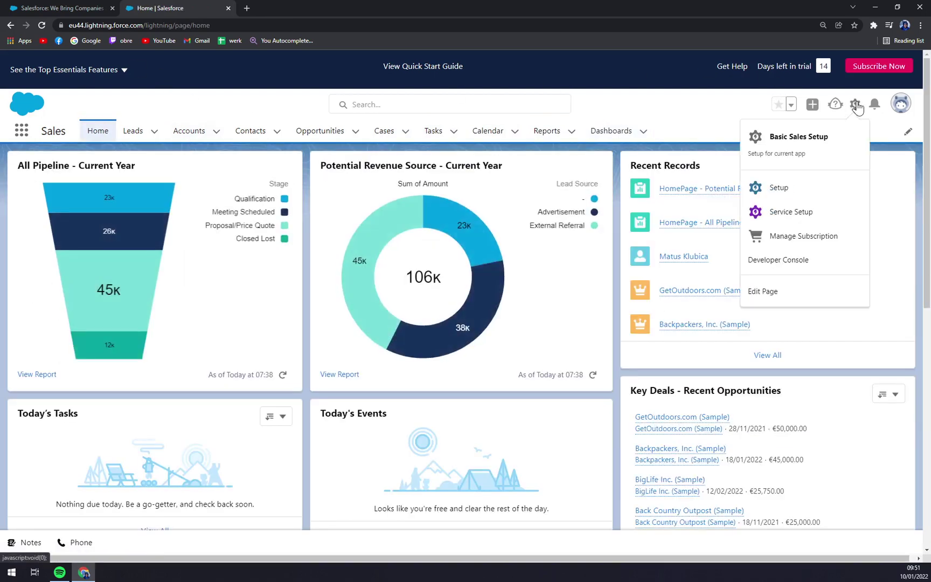
pyautogui.click(801, 190)
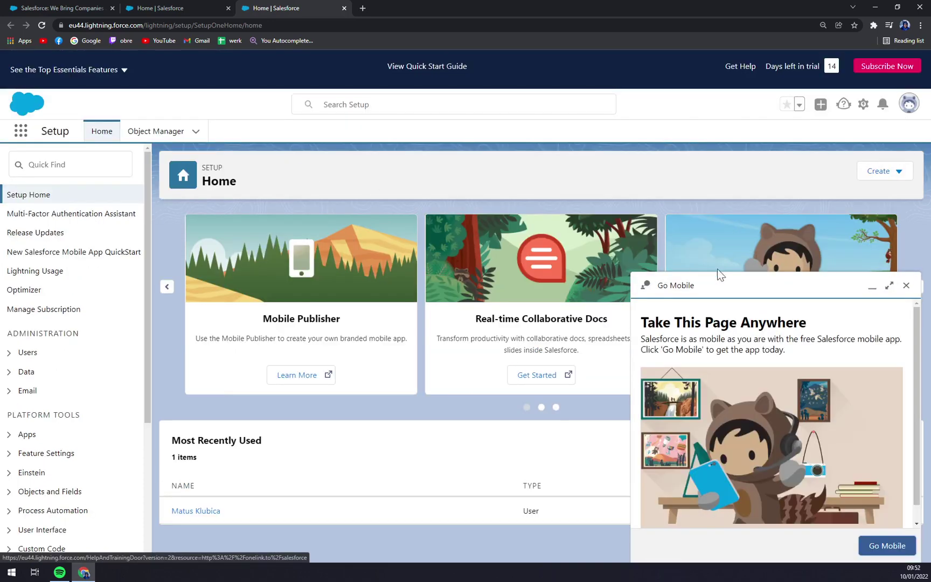
pyautogui.click(906, 285)
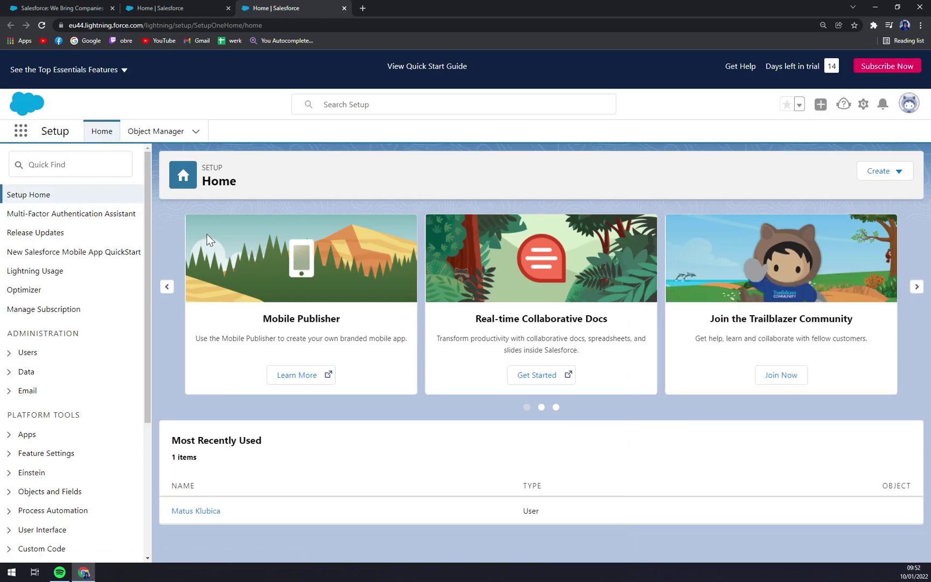
pyautogui.scroll(-2, 95, 287)
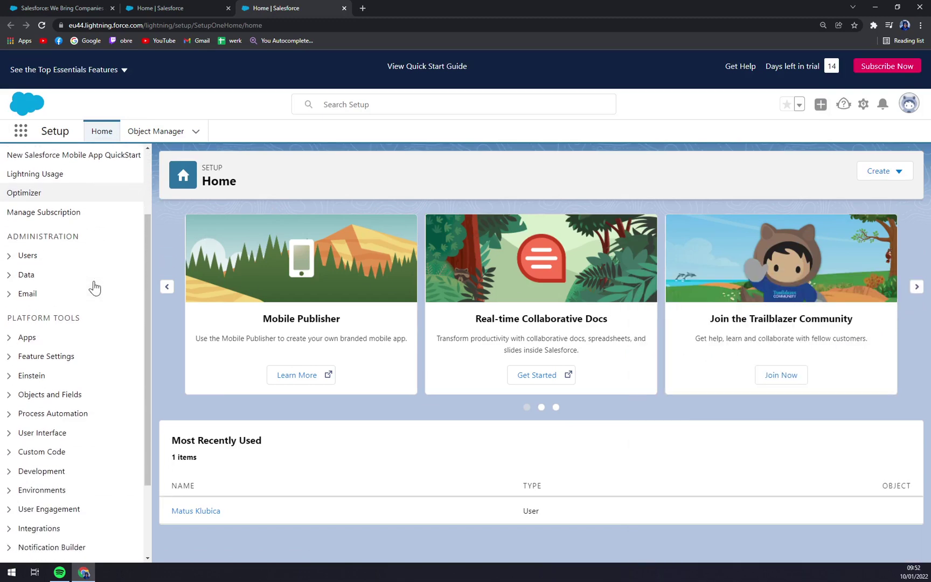
pyautogui.scroll(-2, 91, 324)
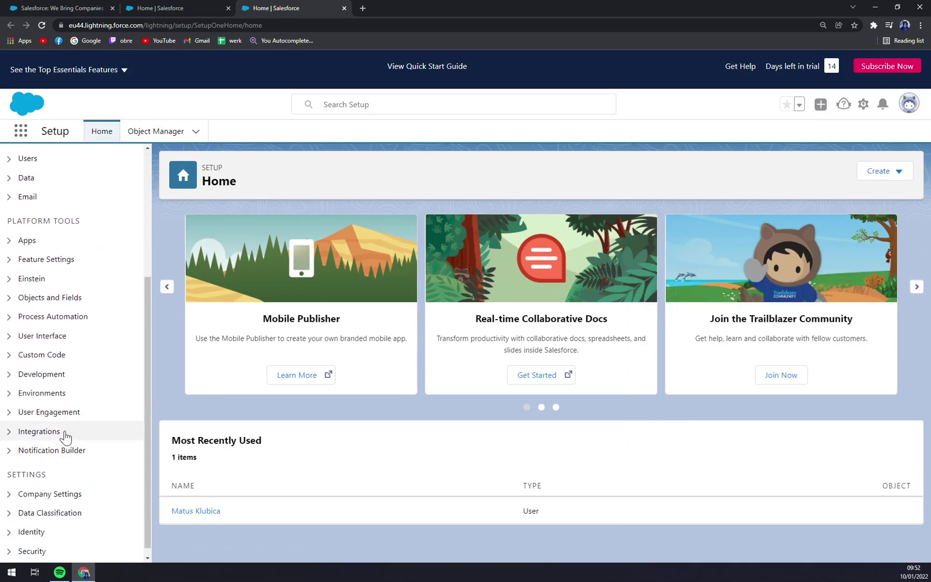
pyautogui.click(10, 431)
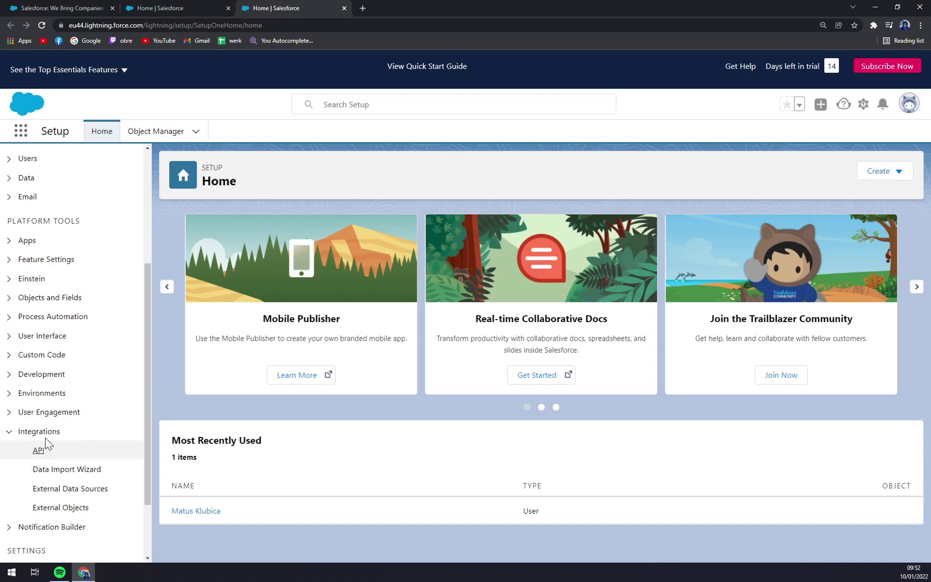
pyautogui.click(43, 472)
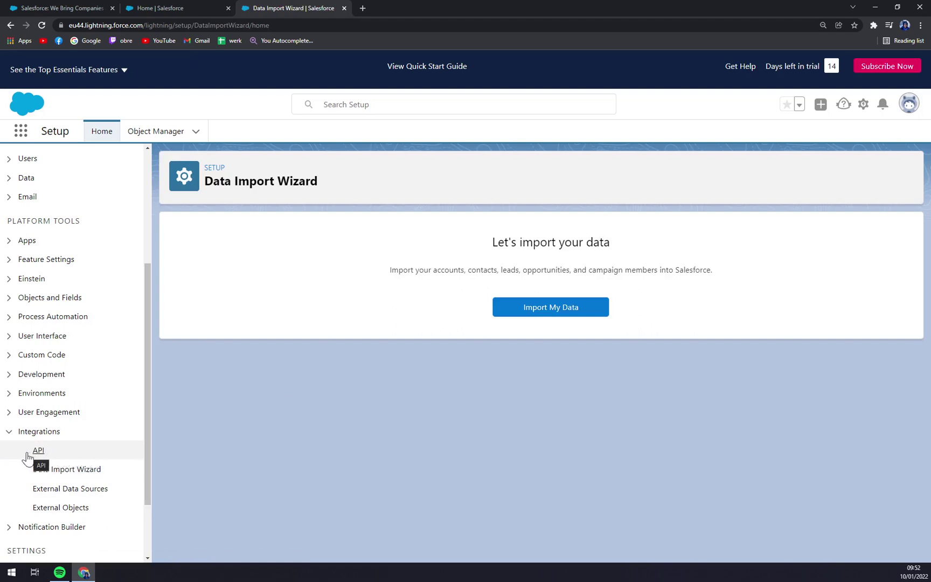
pyautogui.click(38, 452)
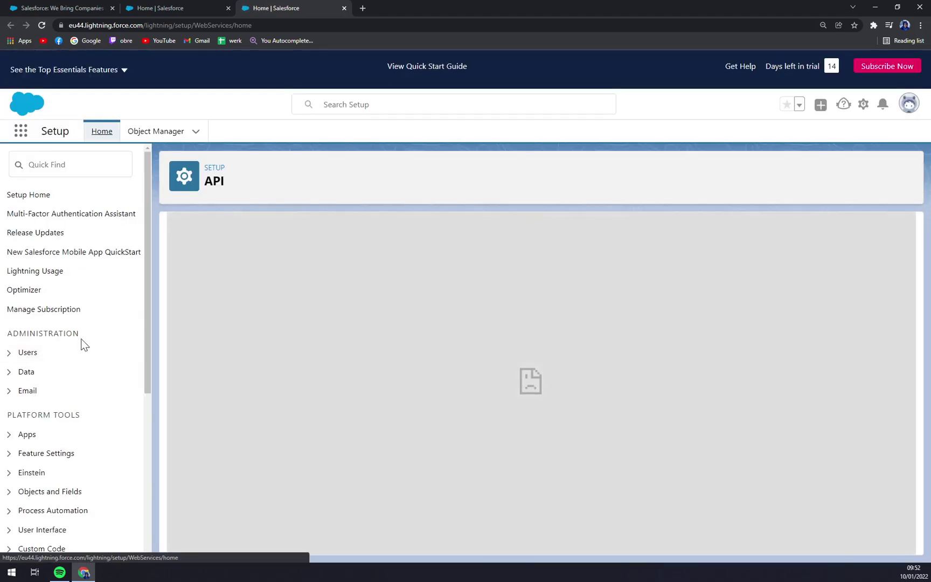
pyautogui.scroll(-5, 66, 370)
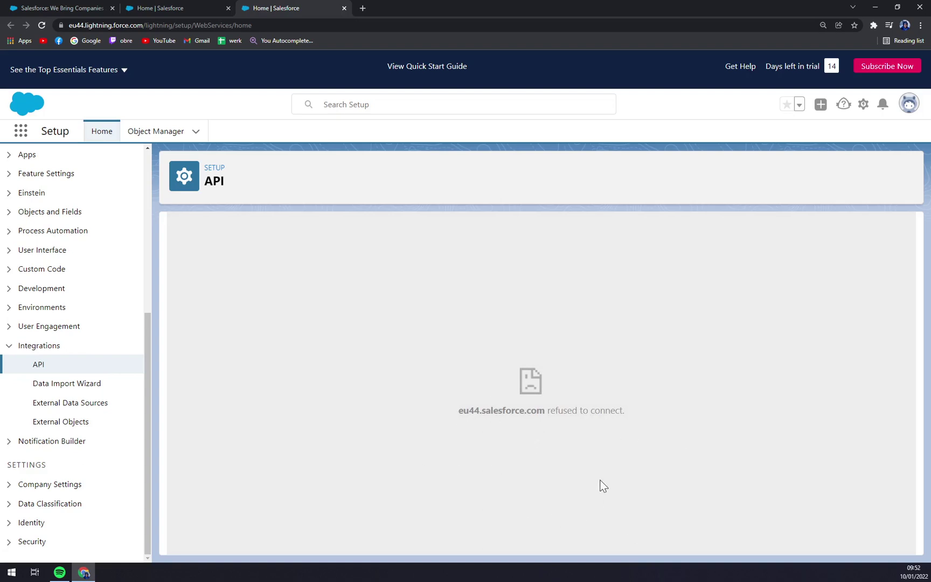
pyautogui.click(42, 364)
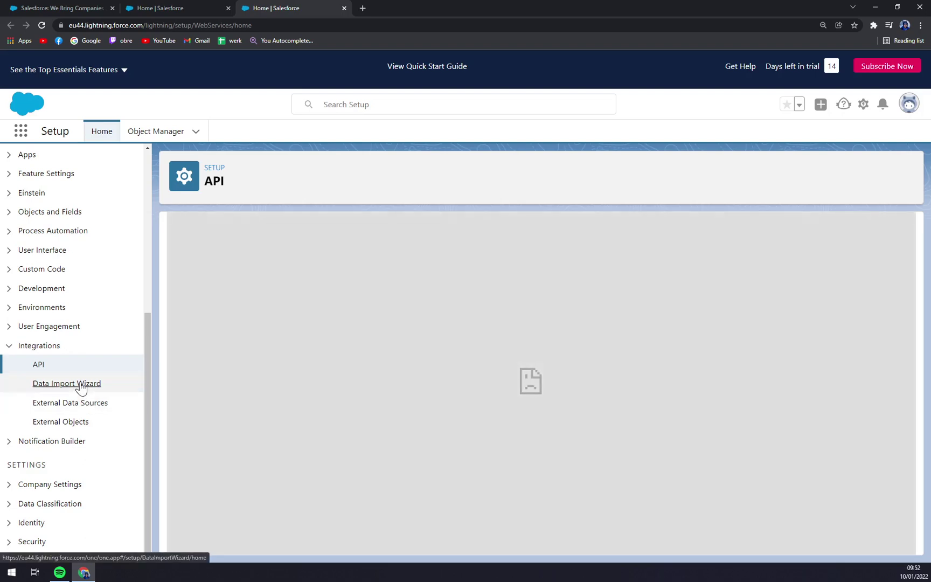
pyautogui.click(81, 385)
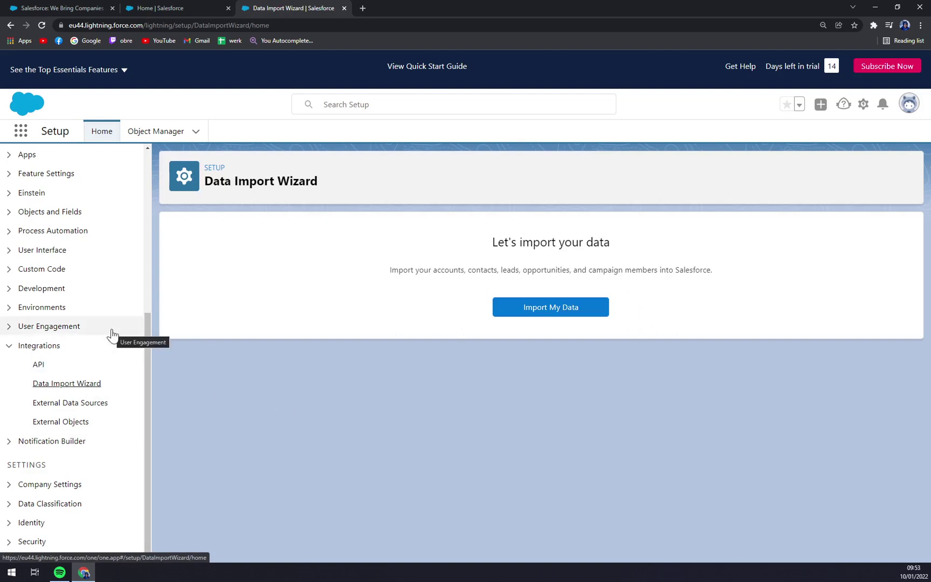
# - Expand Users under Administration in the Setup sidebar to show Permission Sets, Profiles and Roles
pyautogui.scroll(5, 112, 334)
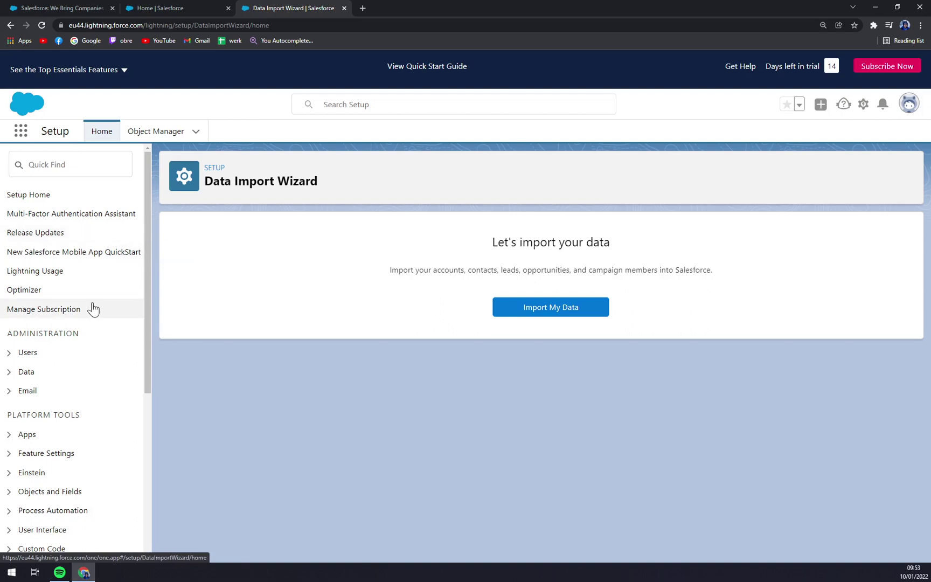
pyautogui.click(26, 354)
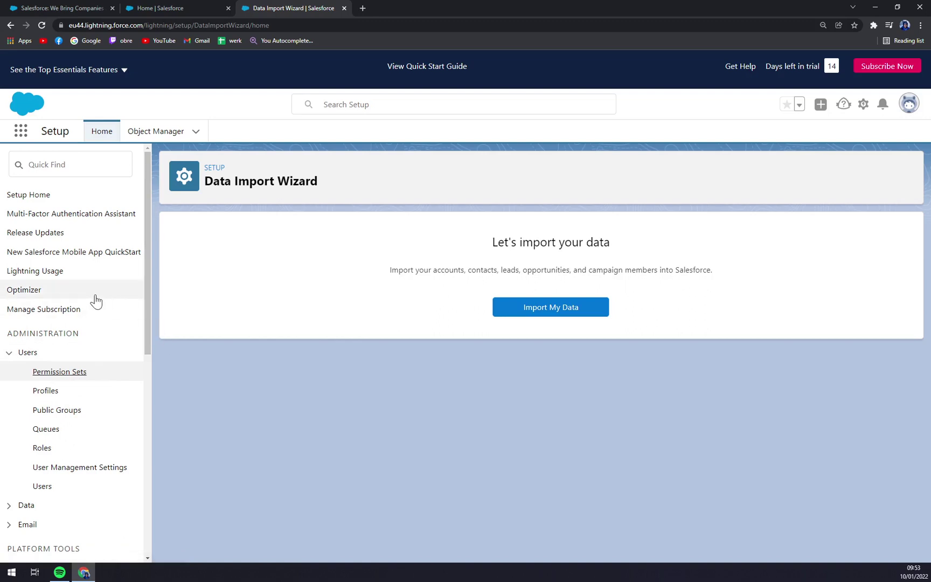
pyautogui.scroll(-8, 97, 297)
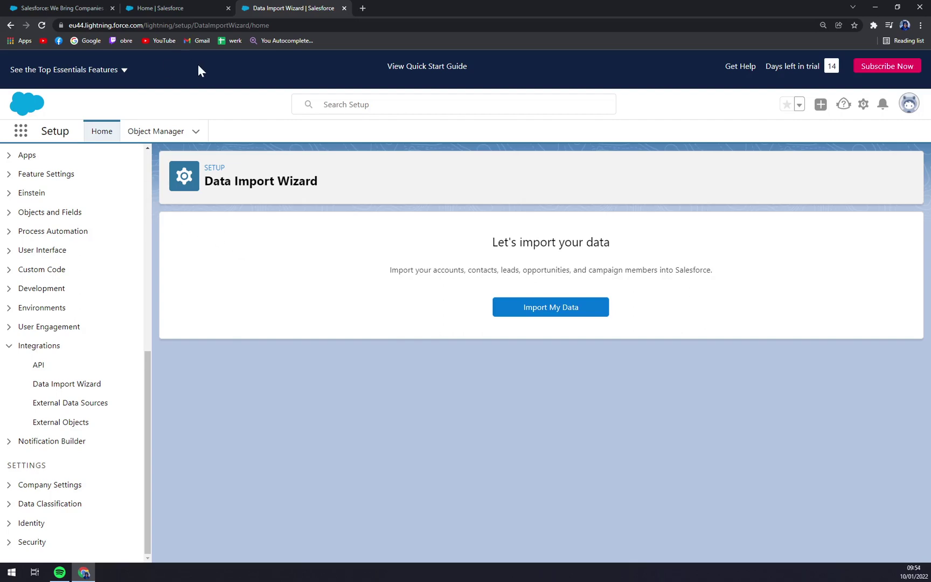
# - Close the Data Import Wizard tab, visit the Accounts, Contacts, Opportunities and Leads lists, then return Home
pyautogui.click(343, 8)
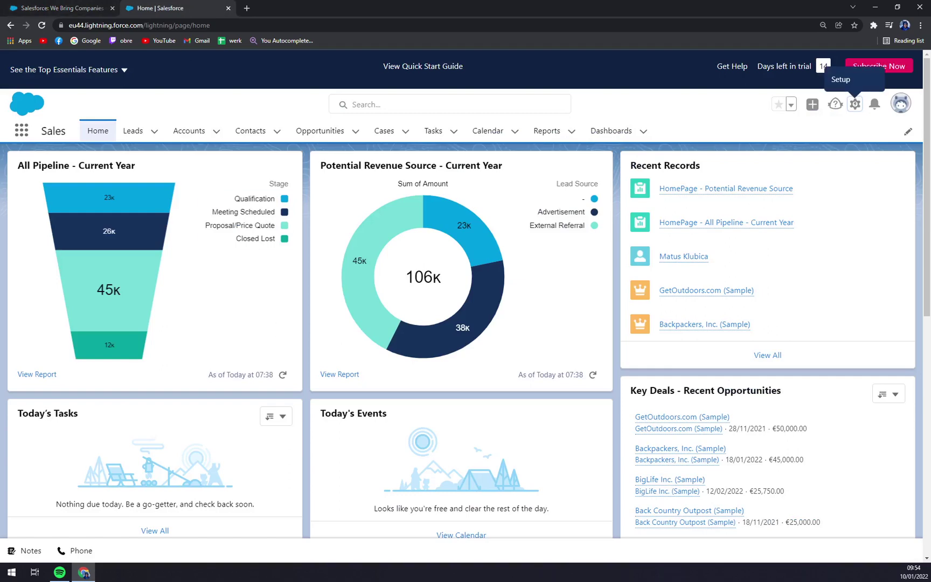
pyautogui.click(190, 131)
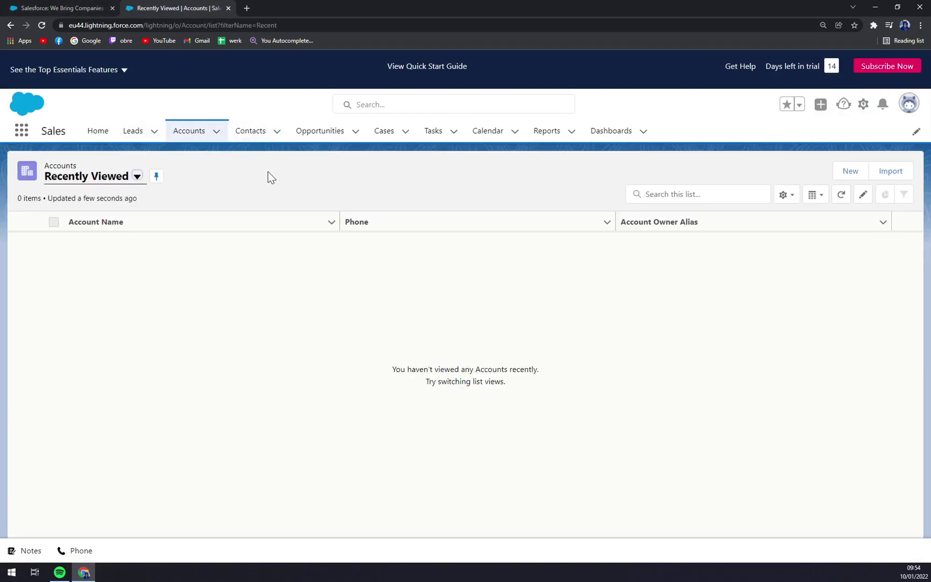
pyautogui.click(271, 128)
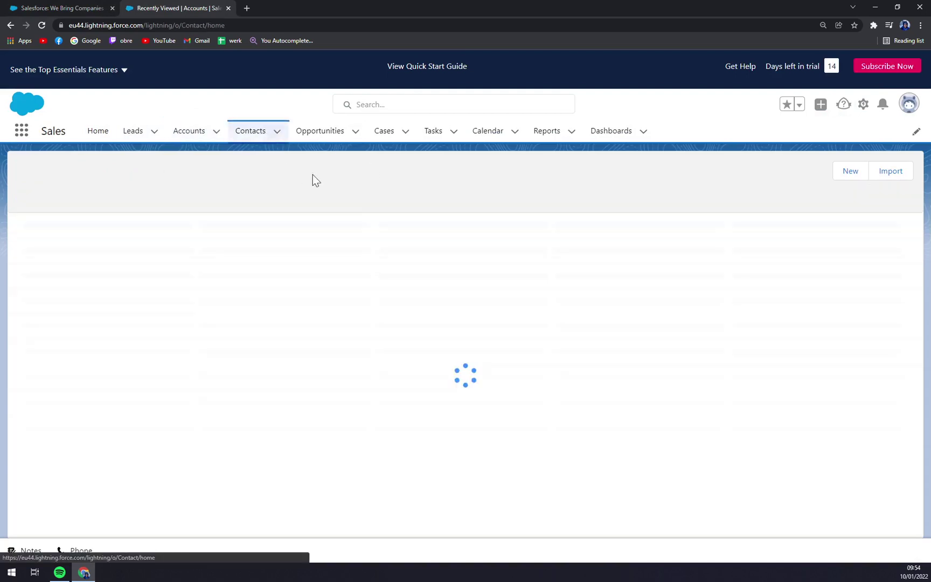
pyautogui.click(328, 140)
pyautogui.click(138, 137)
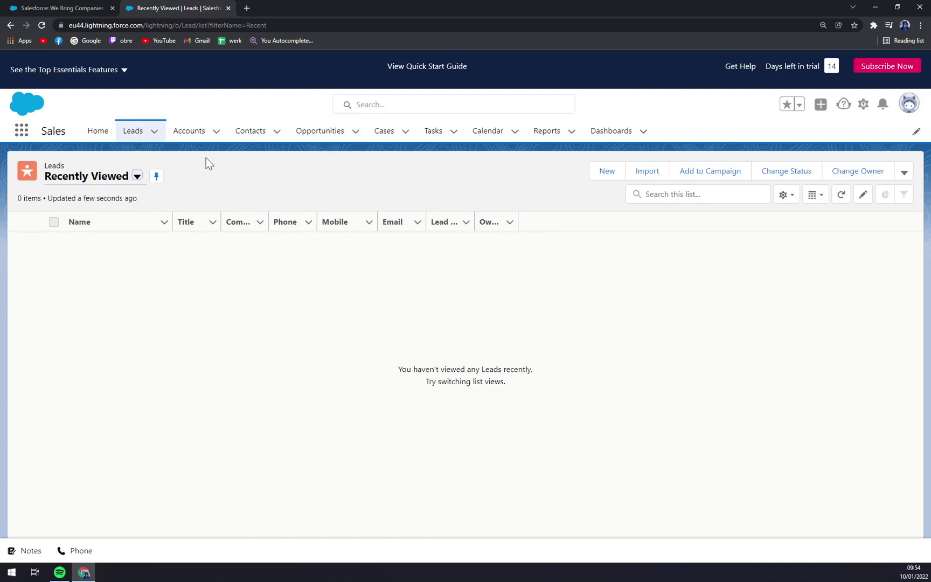
pyautogui.click(86, 131)
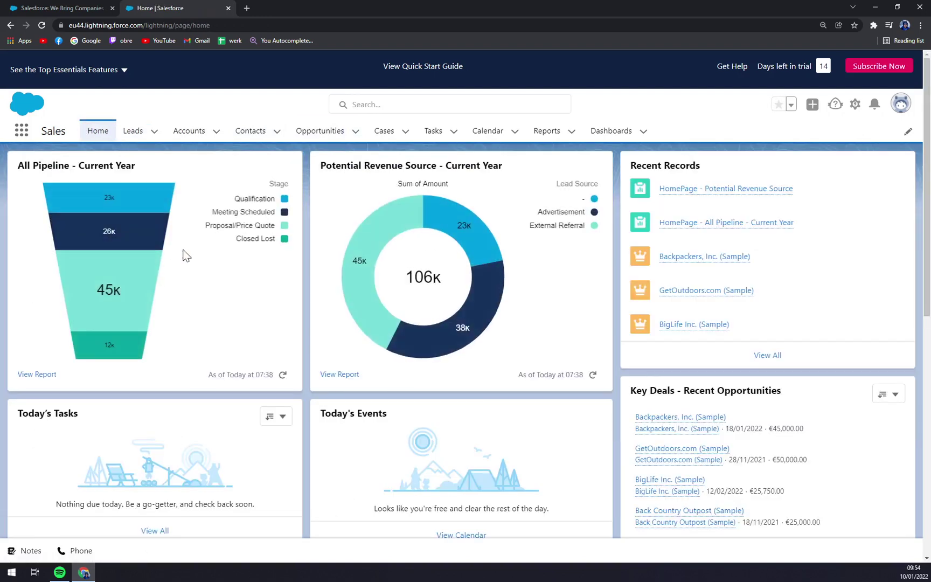